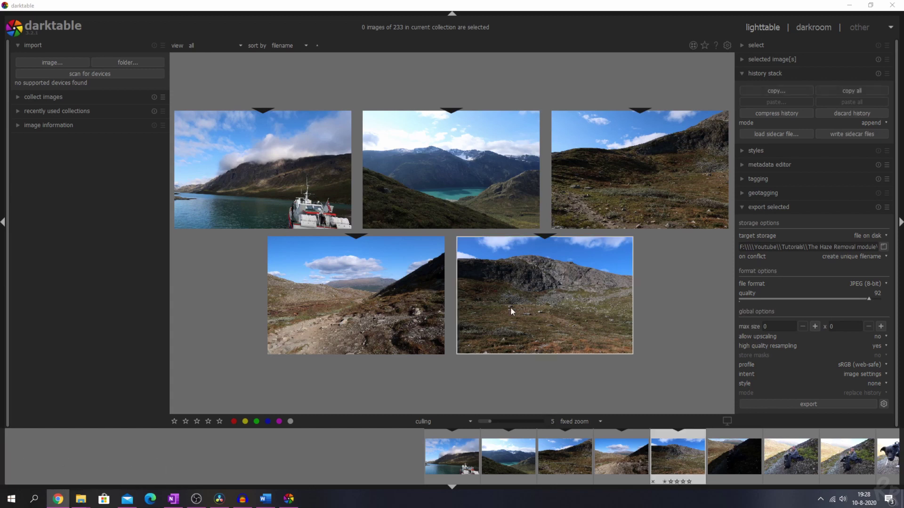
- Set the lighttable culling view to display 10 images at once
{"action": "mouse_move", "coordinate": [489, 421]}
{"action": "left_mouse_down"}
{"action": "mouse_move", "coordinate": [530, 426]}
{"action": "mouse_move", "coordinate": [488, 426]}
{"action": "mouse_move", "coordinate": [529, 426]}
{"action": "mouse_move", "coordinate": [494, 426]}
{"action": "mouse_move", "coordinate": [514, 426]}
{"action": "mouse_move", "coordinate": [504, 426]}
{"action": "left_mouse_up"}
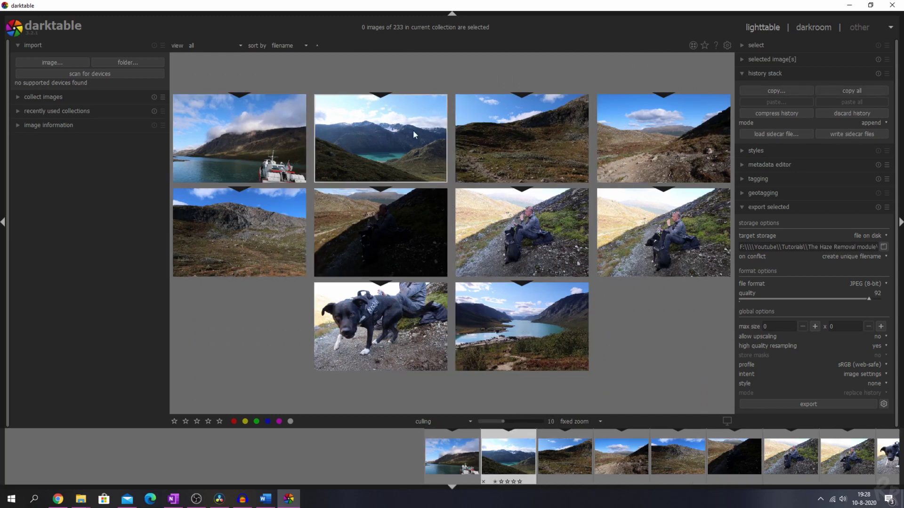
- Give culling thumbnails permanent extended overlays, then open Jotunheimen1.JPG in the darkroom
{"action": "left_click", "coordinate": [704, 46]}
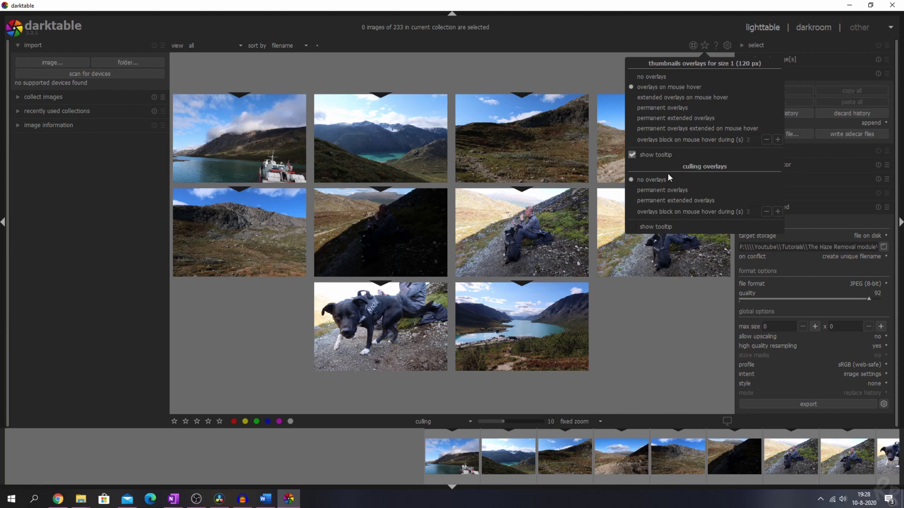
{"action": "left_click", "coordinate": [651, 193]}
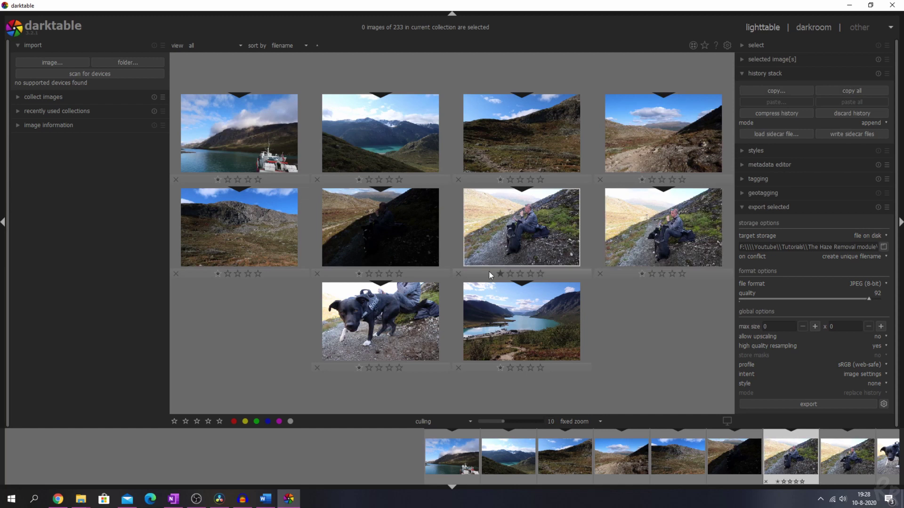
{"action": "left_click", "coordinate": [706, 47]}
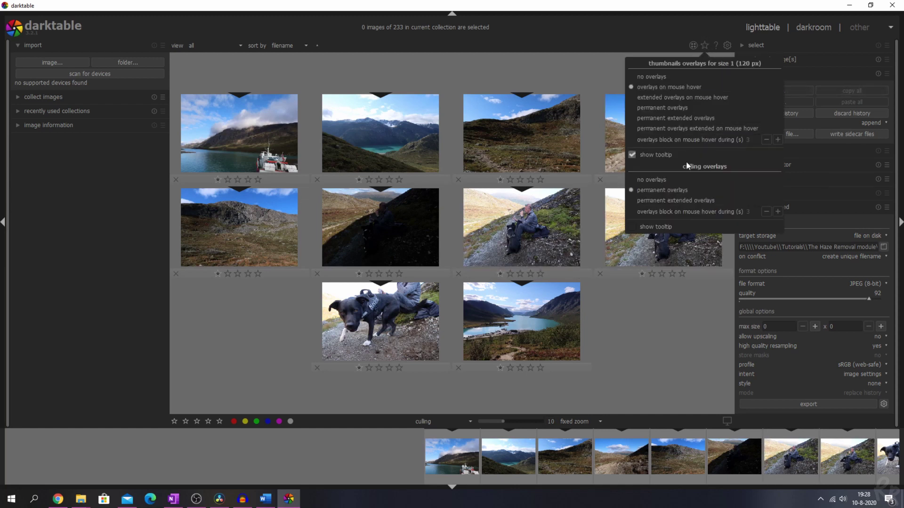
{"action": "left_click", "coordinate": [684, 201]}
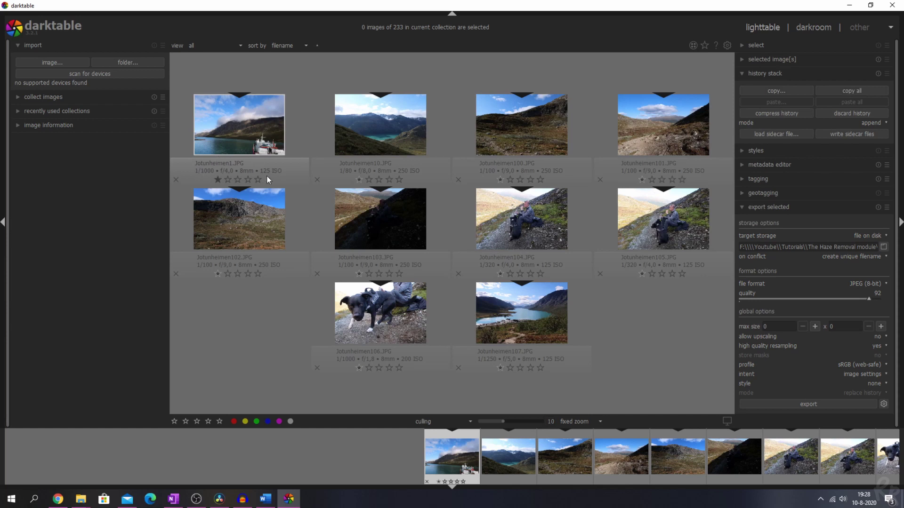
{"action": "left_click", "coordinate": [813, 27]}
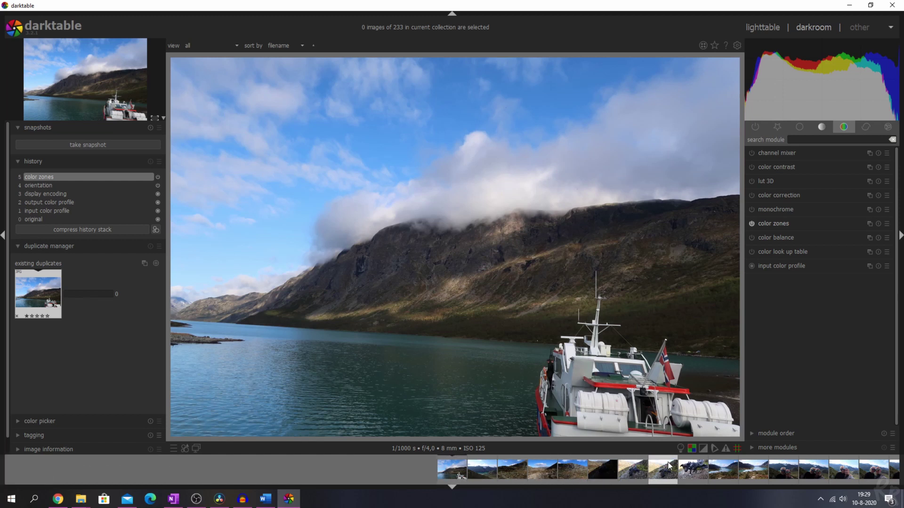
- Set the 64 px filmstrip thumbnails to show overlays only on mouse hover
{"action": "left_click", "coordinate": [716, 46]}
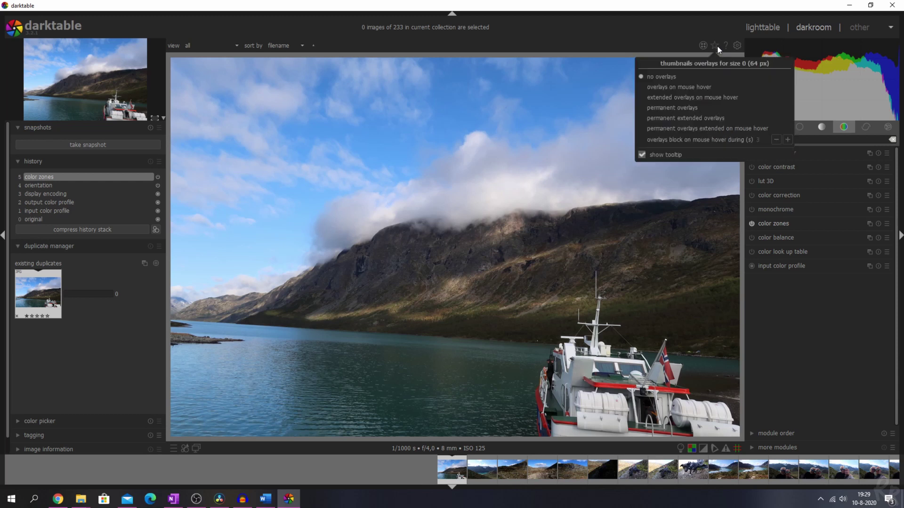
{"action": "left_click", "coordinate": [663, 87]}
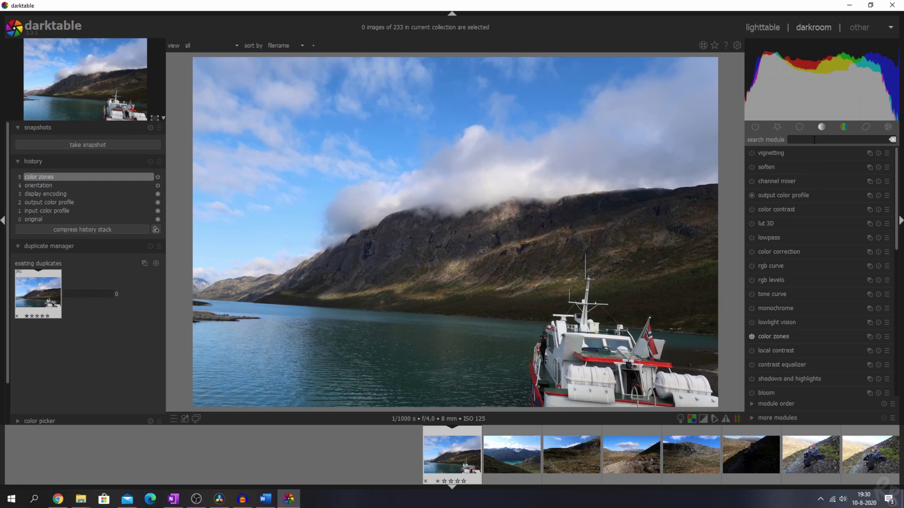
- Sample the clouds and mountainside with the color zones picker, then sample the whole image
{"action": "left_click", "coordinate": [778, 336]}
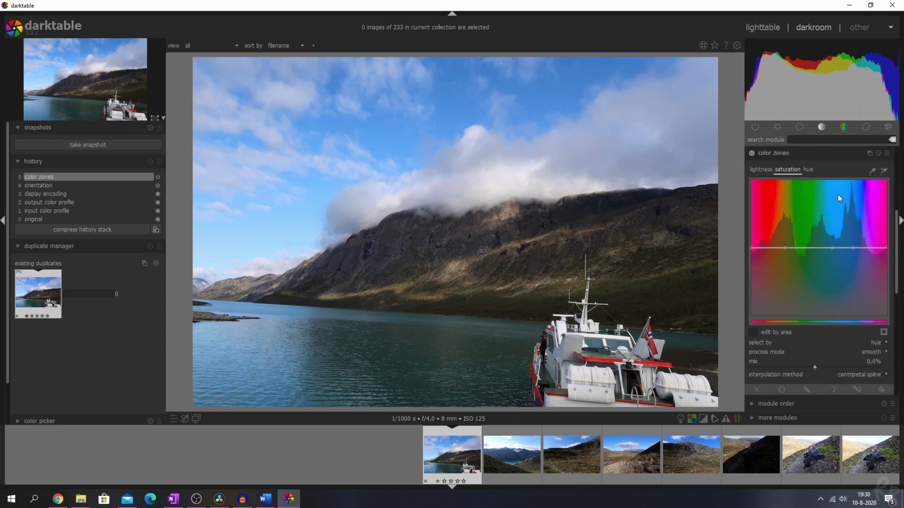
{"action": "left_click", "coordinate": [882, 171]}
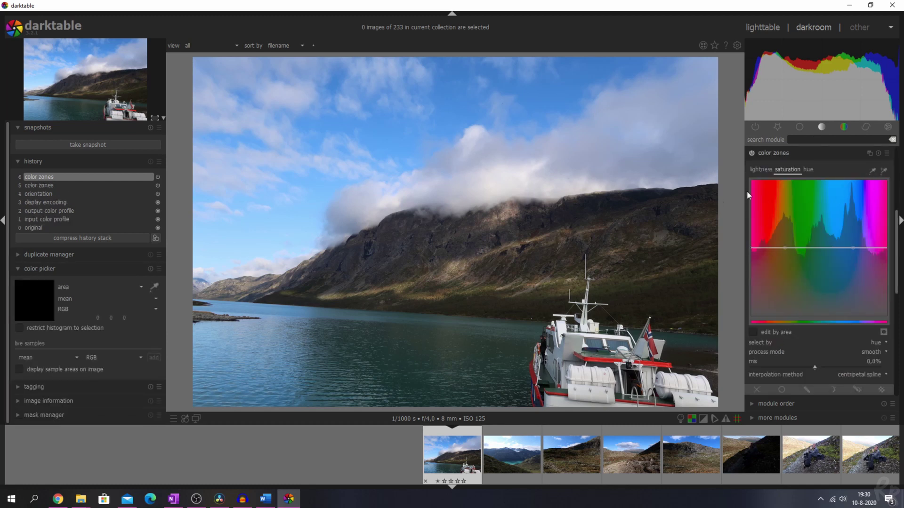
{"action": "left_click", "coordinate": [872, 171]}
{"action": "left_click_drag", "start_coordinate": [326, 148], "coordinate": [538, 236]}
{"action": "left_click_drag", "start_coordinate": [326, 146], "coordinate": [568, 269]}
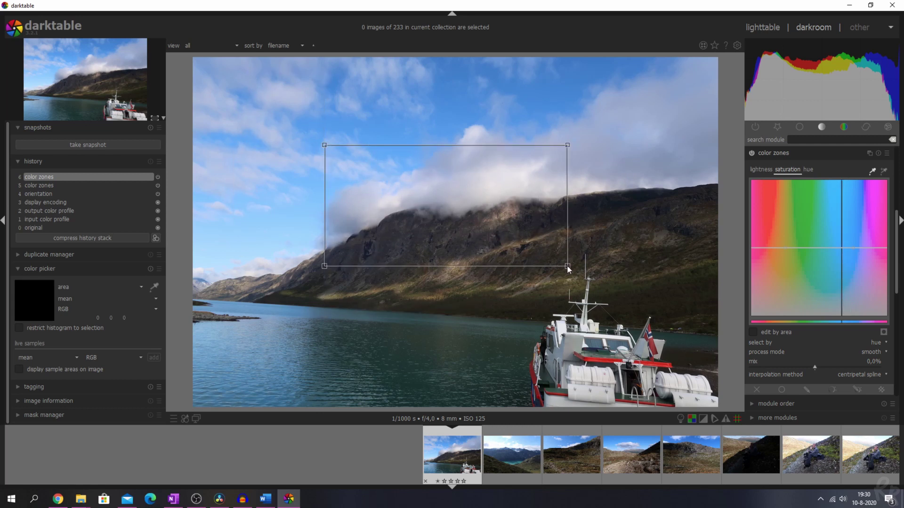
{"action": "left_click", "coordinate": [650, 181]}
{"action": "right_click", "coordinate": [589, 233]}
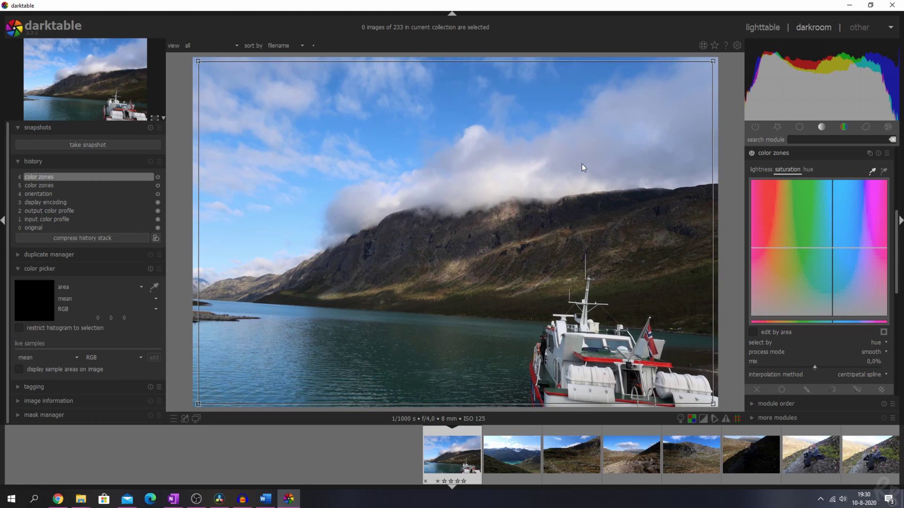
- In lighttable, set culling thumbnails to permanent extended overlays, then reopen the lake-and-boat photo
{"action": "left_click", "coordinate": [762, 28]}
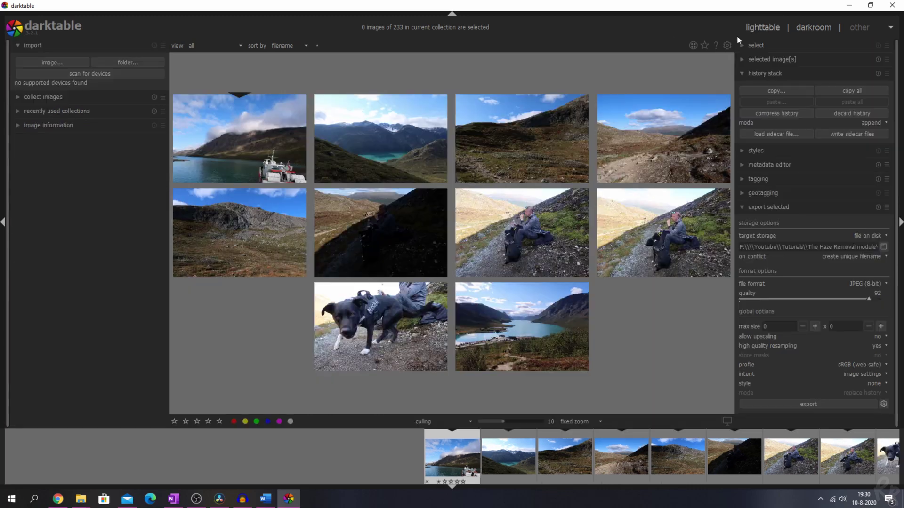
{"action": "left_click", "coordinate": [704, 45]}
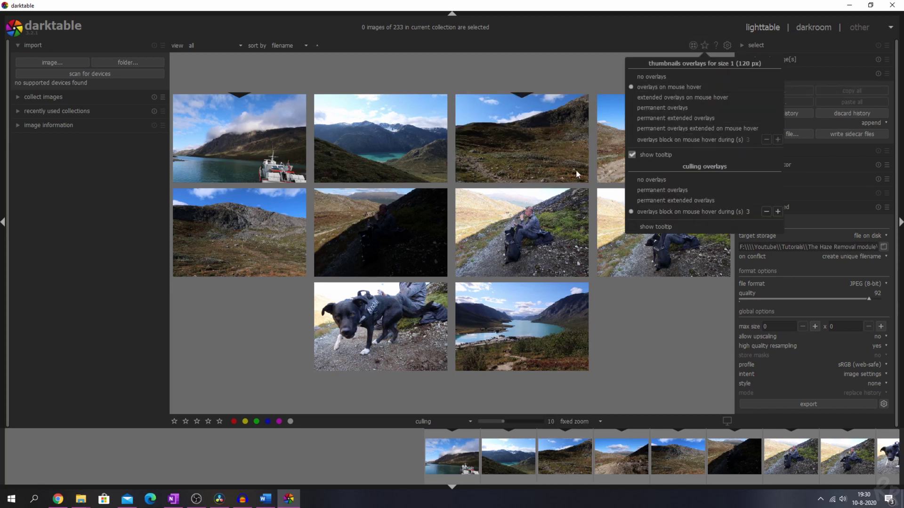
{"action": "left_click", "coordinate": [676, 190]}
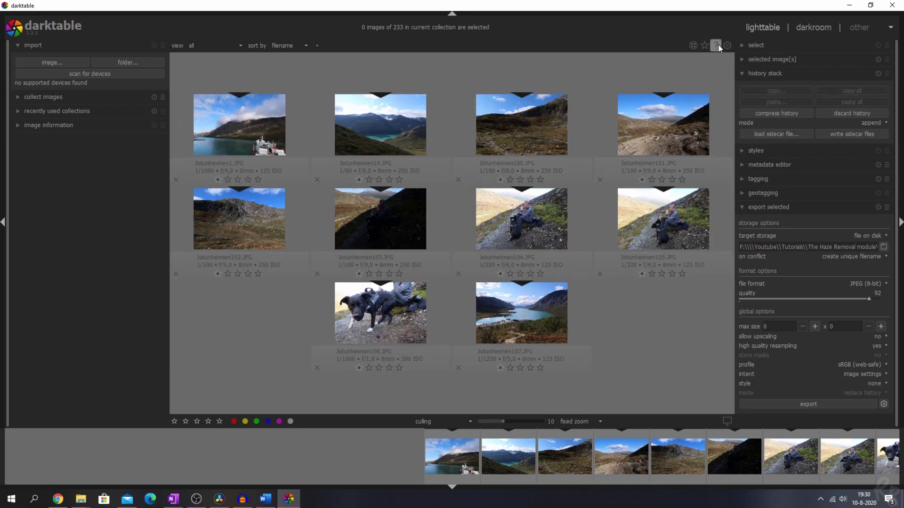
{"action": "left_click", "coordinate": [704, 45]}
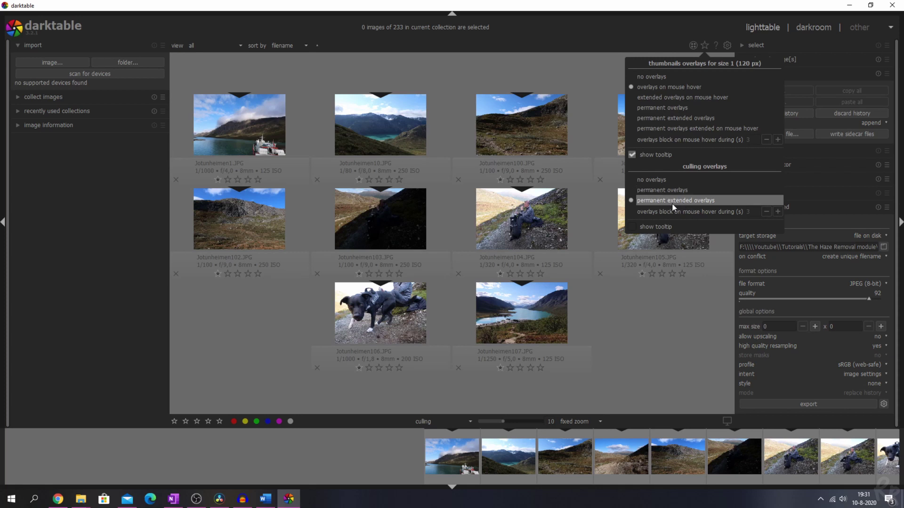
{"action": "left_click", "coordinate": [679, 342]}
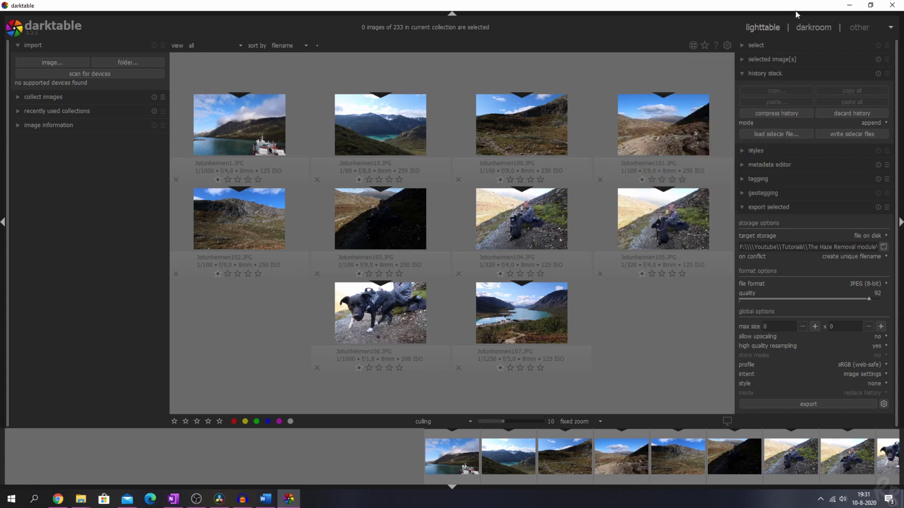
{"action": "left_click", "coordinate": [813, 30]}
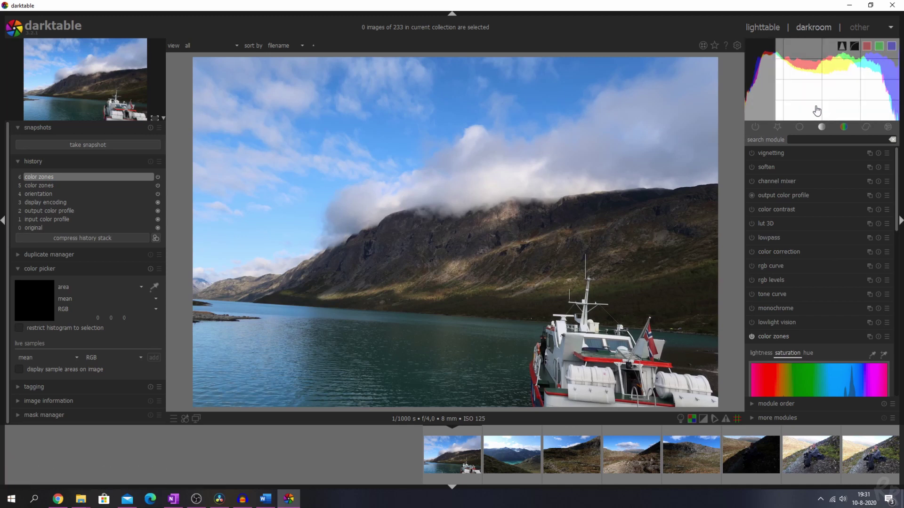
- Switch the histogram from waveform to RGB parade and widen the right-hand module panel
{"action": "left_click", "coordinate": [842, 46]}
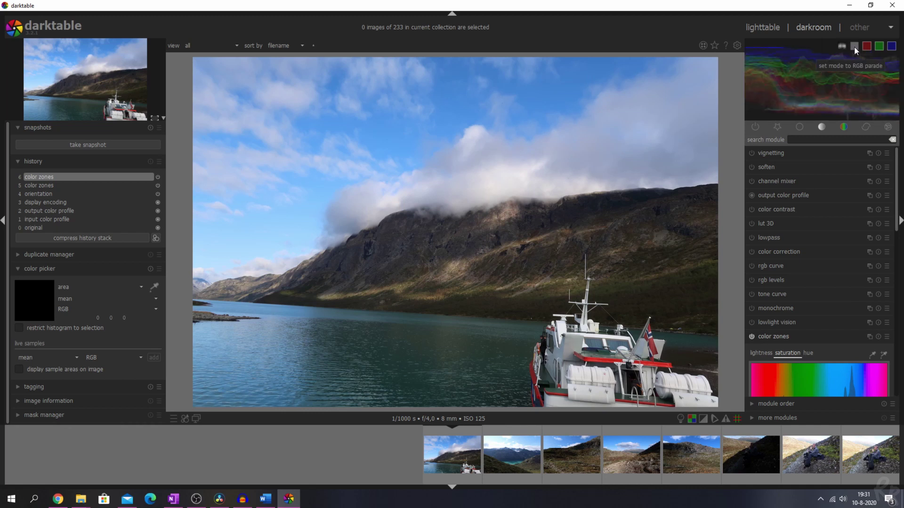
{"action": "left_click", "coordinate": [854, 46]}
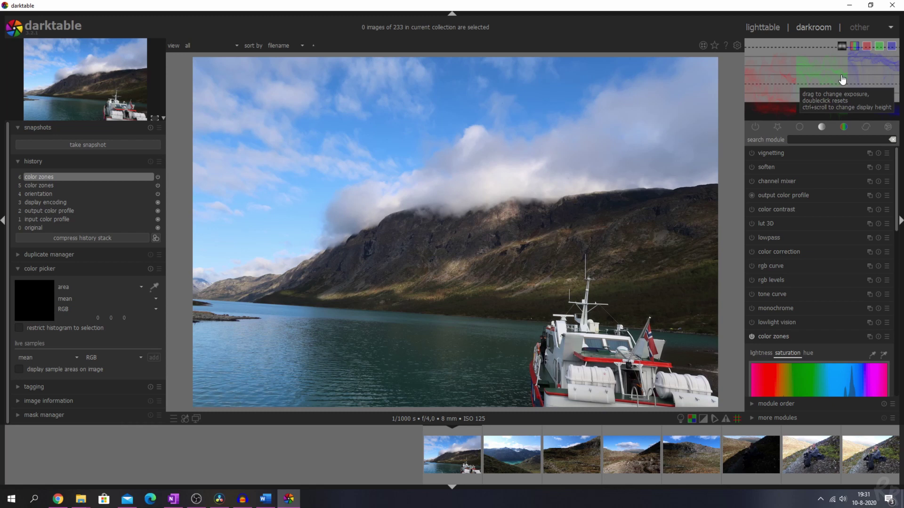
{"action": "scroll", "coordinate": [842, 79], "scroll_direction": "up", "scroll_amount": 2}
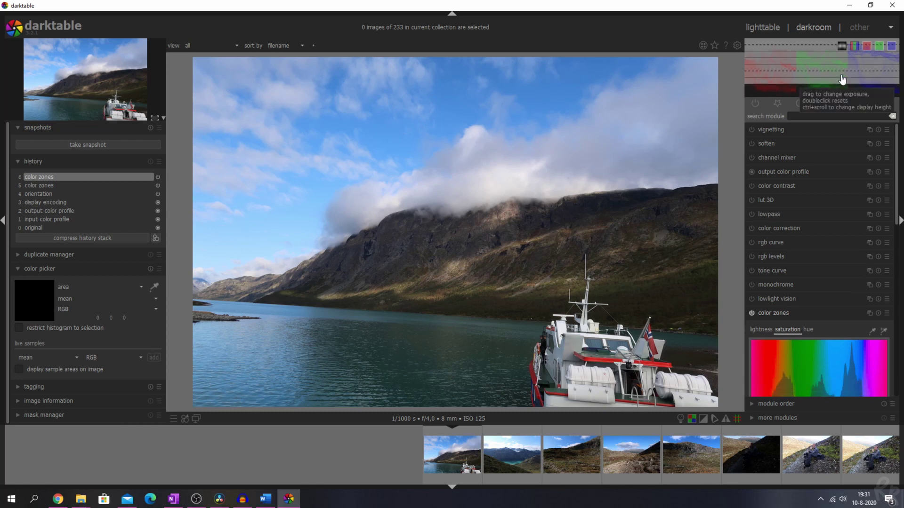
{"action": "scroll", "coordinate": [841, 84], "scroll_direction": "down", "scroll_amount": 3}
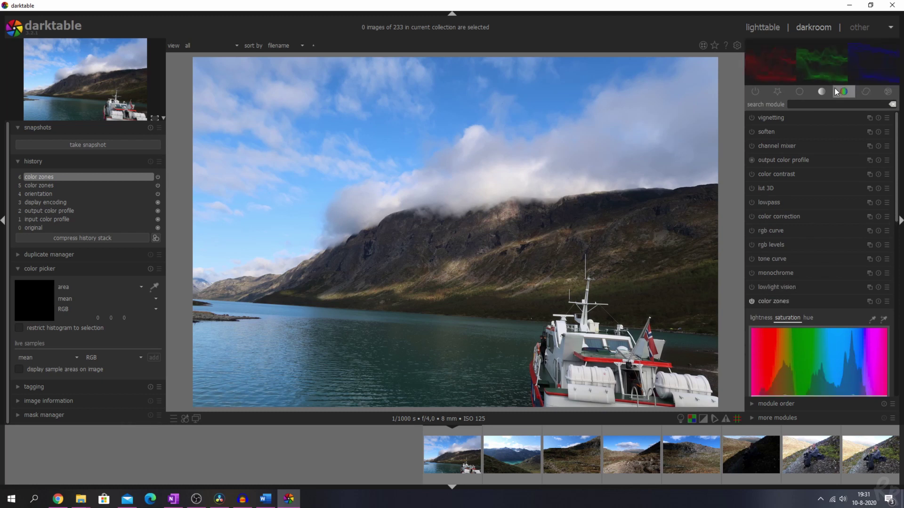
{"action": "left_click_drag", "start_coordinate": [744, 95], "coordinate": [594, 120]}
{"action": "mouse_move", "coordinate": [742, 110]}
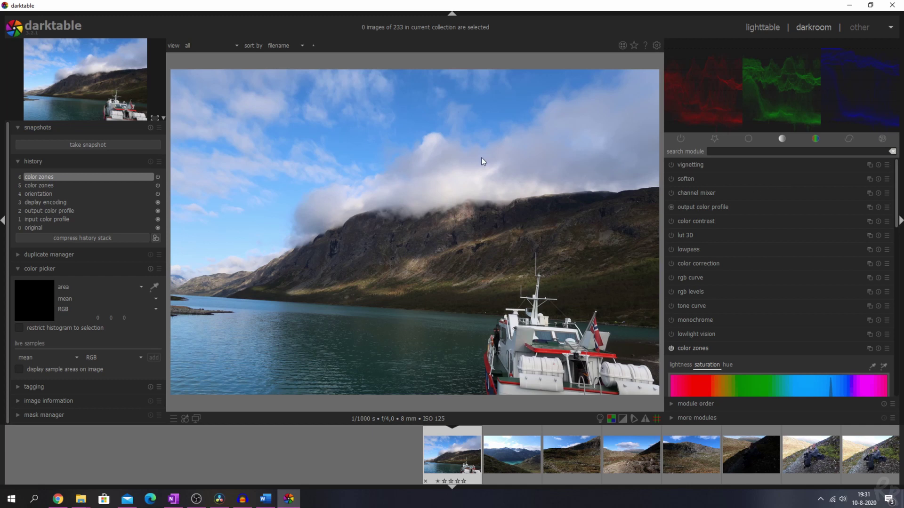
- Narrow the right-hand module panel sharply, then widen it back to a moderate width
{"action": "mouse_move", "coordinate": [717, 94]}
{"action": "left_click_drag", "start_coordinate": [690, 161], "coordinate": [834, 163]}
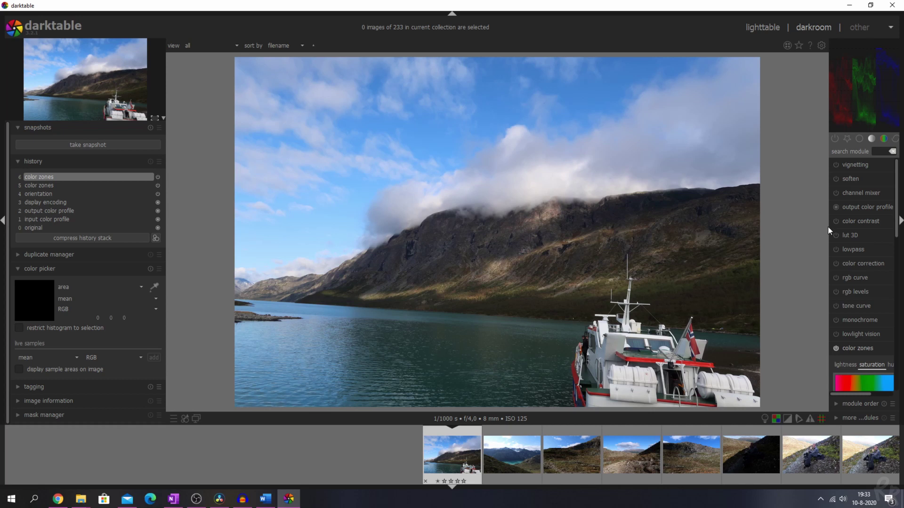
{"action": "left_click_drag", "start_coordinate": [828, 226], "coordinate": [742, 226]}
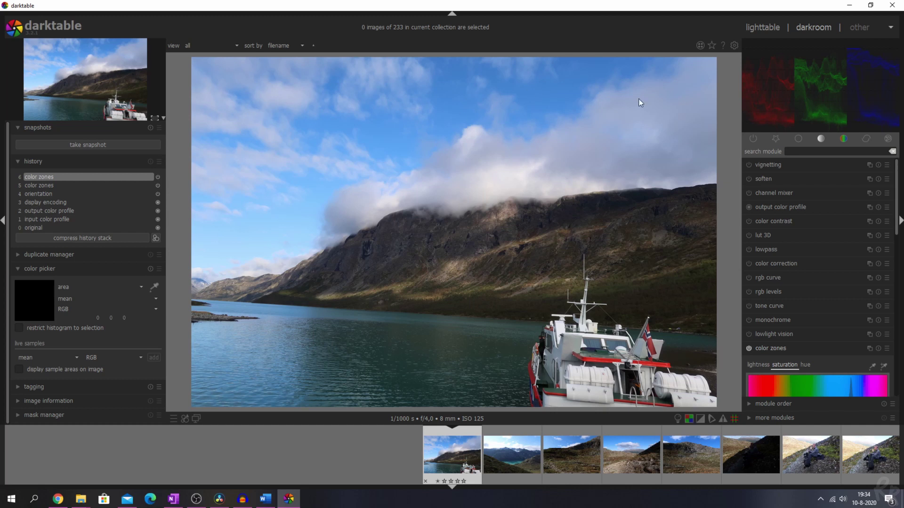
- Search for filmic, view history step 12, then re-enable and expand filmic rgb
{"action": "left_click", "coordinate": [790, 150]}
{"action": "type", "text": "fil"}
{"action": "key", "text": "BackSpace"}
{"action": "key", "text": "BackSpace"}
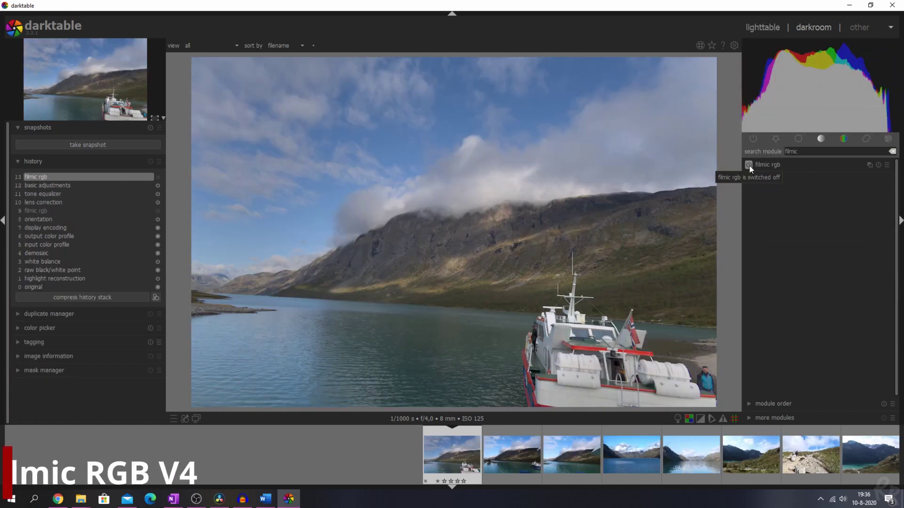
{"action": "left_click", "coordinate": [64, 187]}
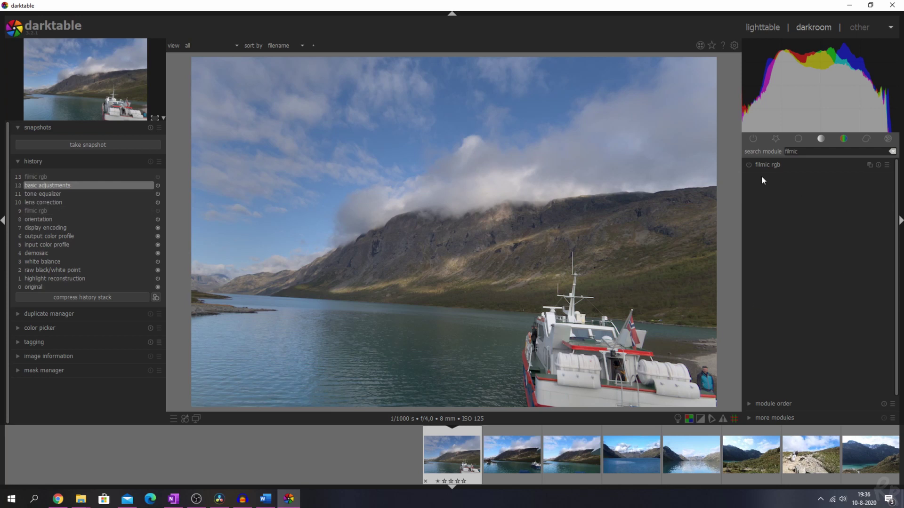
{"action": "left_click", "coordinate": [748, 165]}
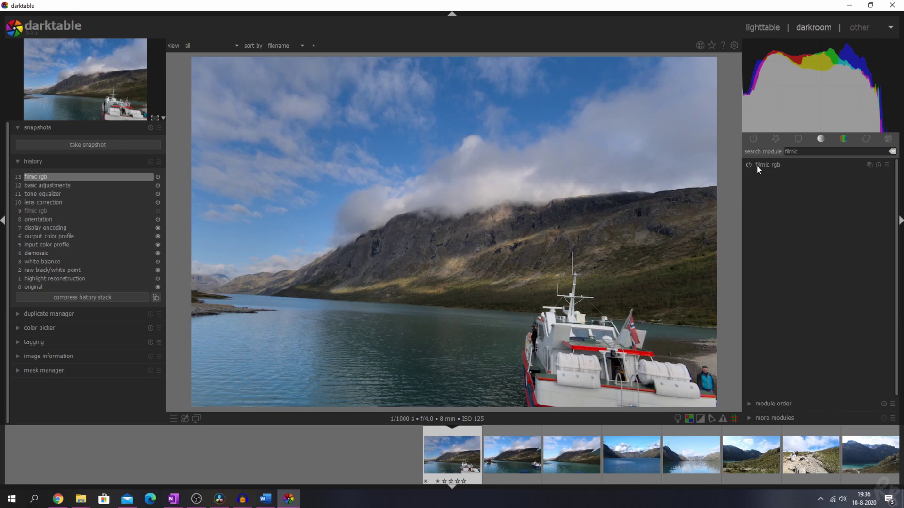
{"action": "left_click", "coordinate": [756, 165]}
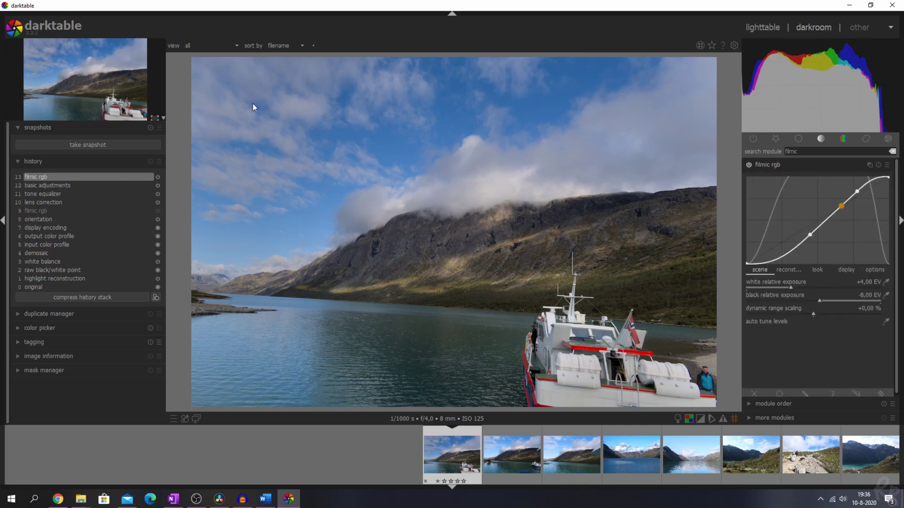
- Raise filmic's white relative exposure to +4.40 EV, compare history steps, and open the duplicate manager
{"action": "left_click_drag", "start_coordinate": [791, 287], "coordinate": [830, 302]}
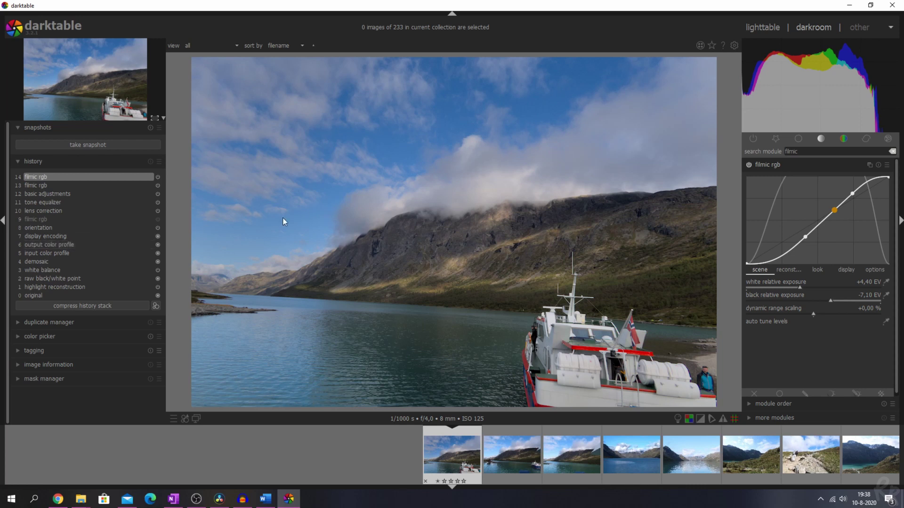
{"action": "left_click", "coordinate": [71, 227]}
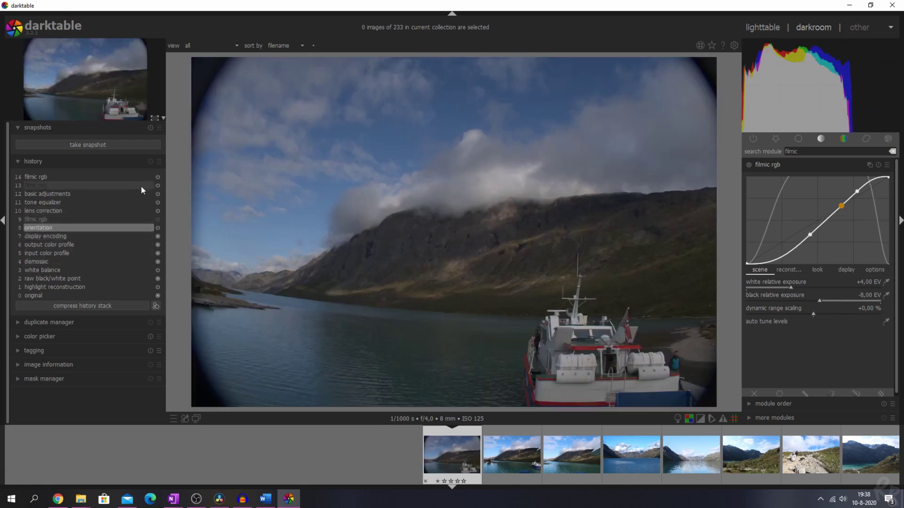
{"action": "left_click", "coordinate": [36, 177]}
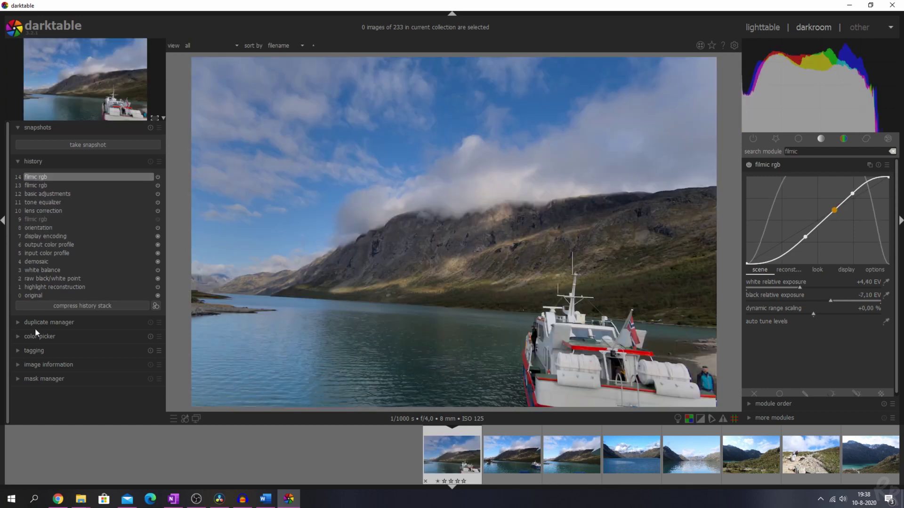
{"action": "left_click", "coordinate": [18, 323]}
- Duplicate the photo and compress its history back to the orientation step
{"action": "left_click", "coordinate": [144, 341]}
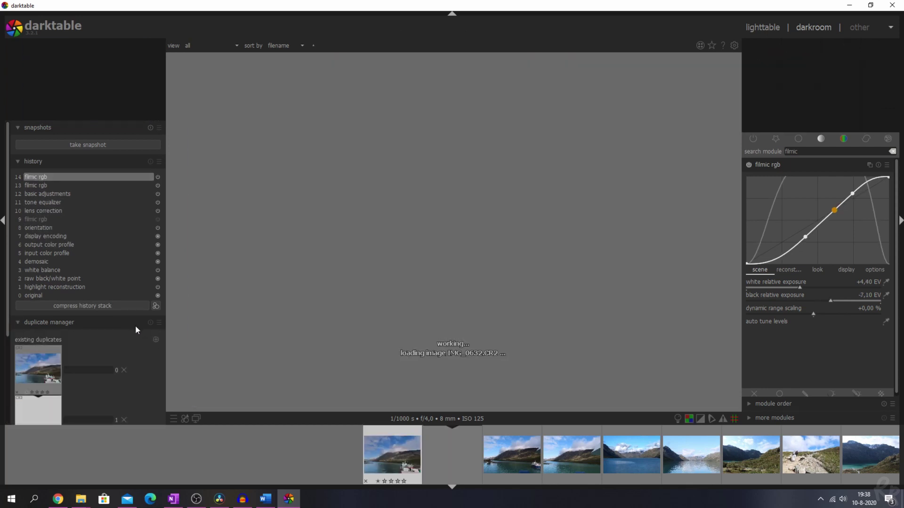
{"action": "left_click", "coordinate": [42, 228]}
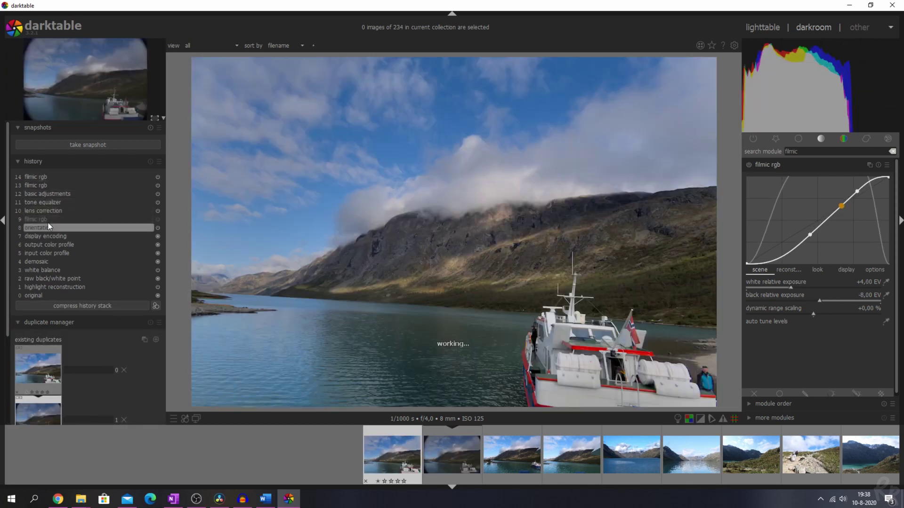
{"action": "left_click", "coordinate": [97, 305]}
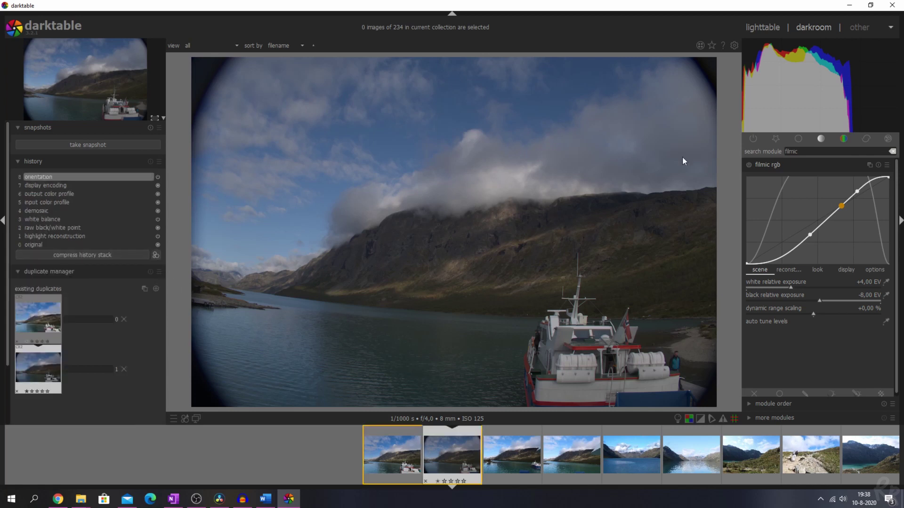
- Enable exposure with a curved drawn gradient mask across the mountain slope, then switch back to the original
{"action": "double_click", "coordinate": [826, 149]}
{"action": "type", "text": "exposure"}
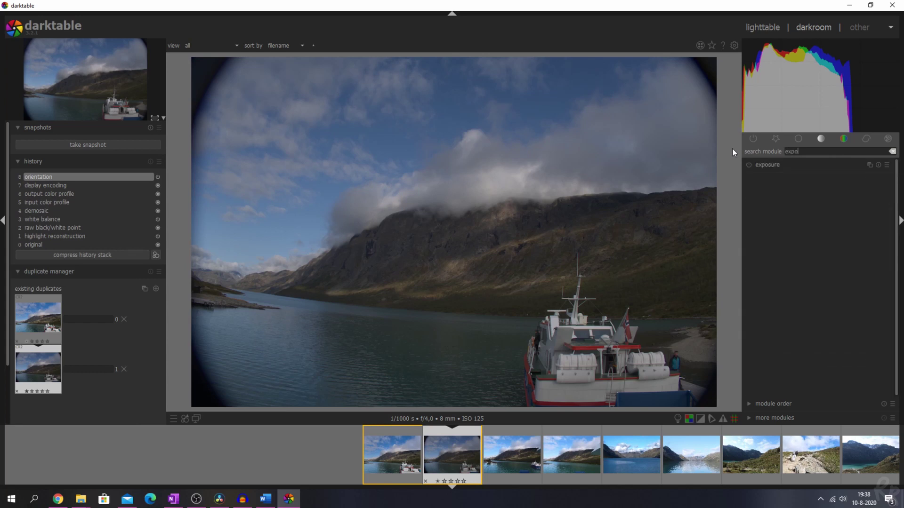
{"action": "left_click", "coordinate": [772, 166]}
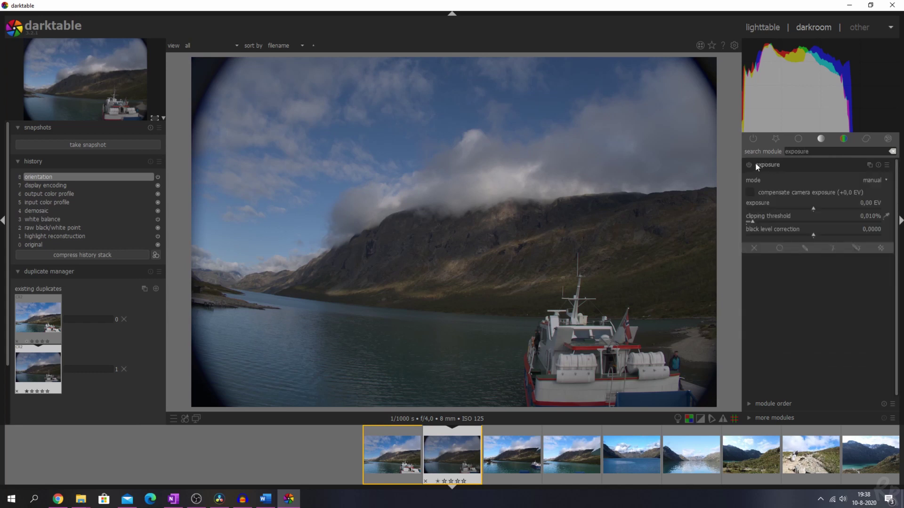
{"action": "left_click", "coordinate": [750, 164]}
{"action": "left_click", "coordinate": [802, 249]}
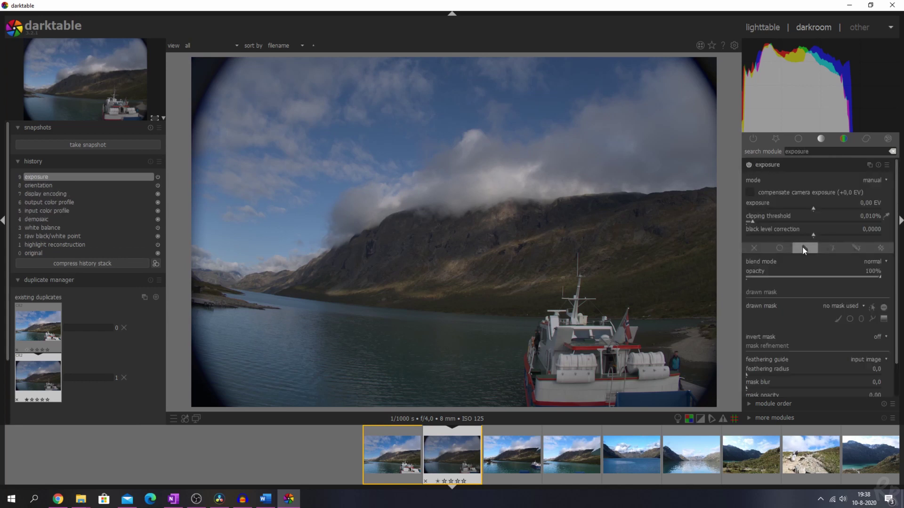
{"action": "left_click", "coordinate": [884, 319]}
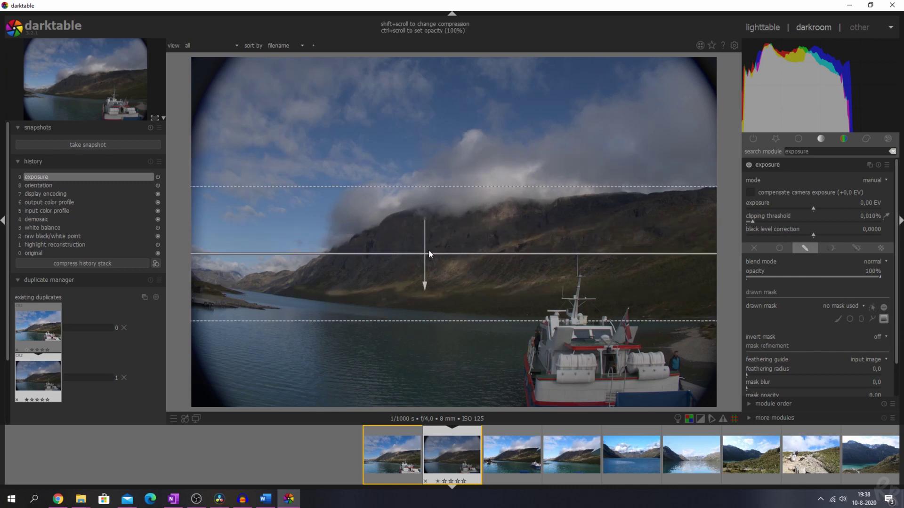
{"action": "left_click", "coordinate": [448, 249]}
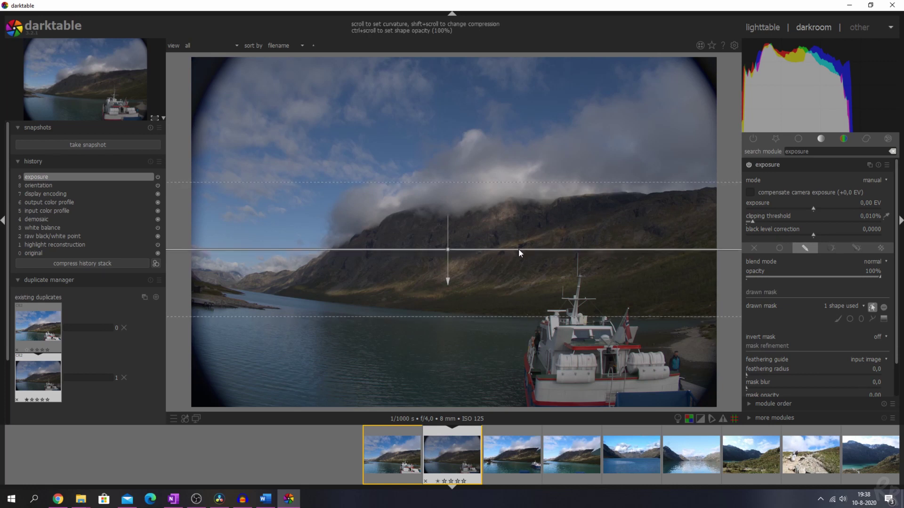
{"action": "scroll", "coordinate": [518, 248], "scroll_direction": "up", "scroll_amount": 8}
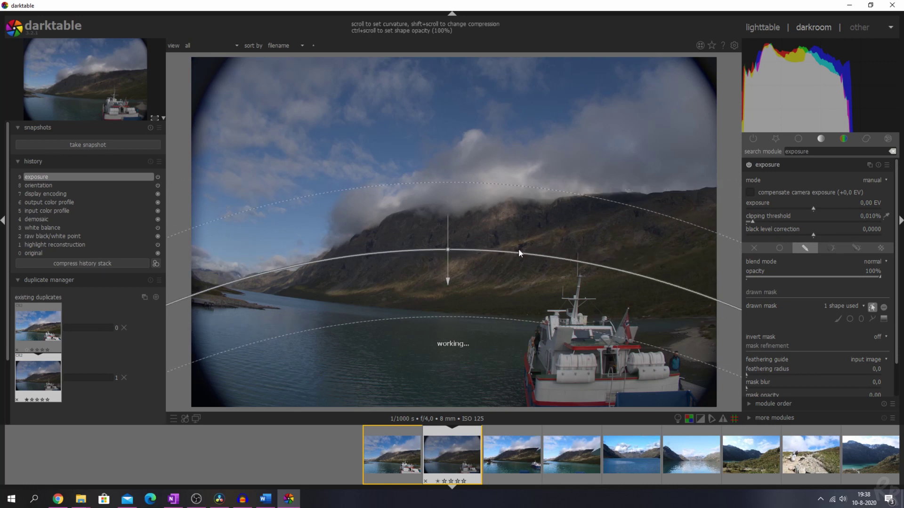
{"action": "scroll", "coordinate": [519, 251], "scroll_direction": "down", "scroll_amount": 10}
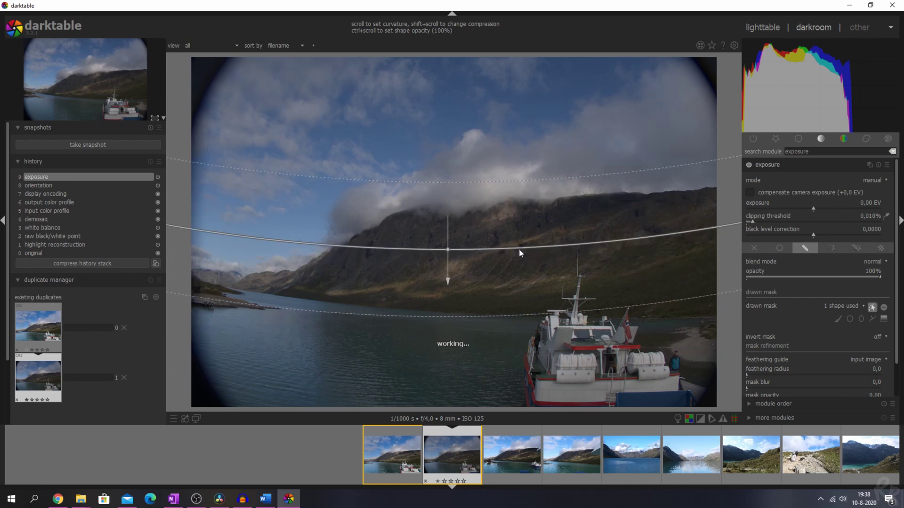
{"action": "scroll", "coordinate": [520, 250], "scroll_direction": "down", "scroll_amount": 3}
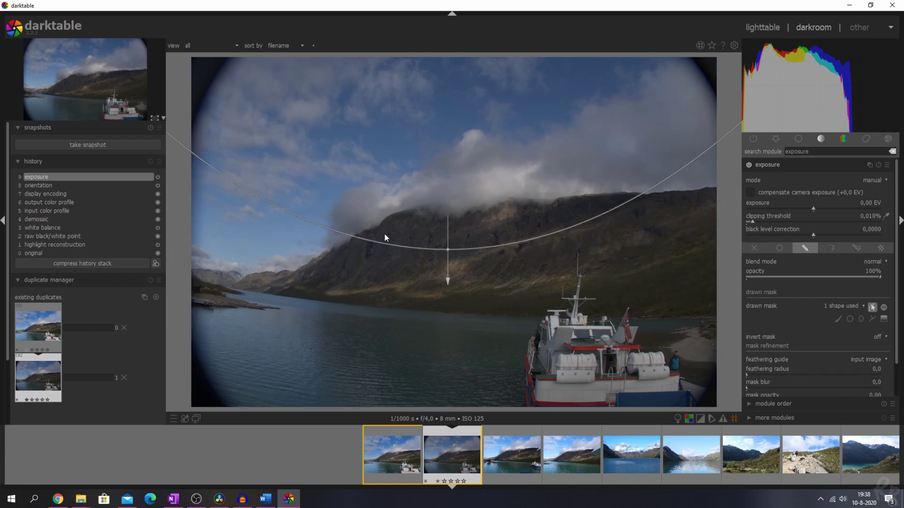
{"action": "mouse_move", "coordinate": [395, 247]}
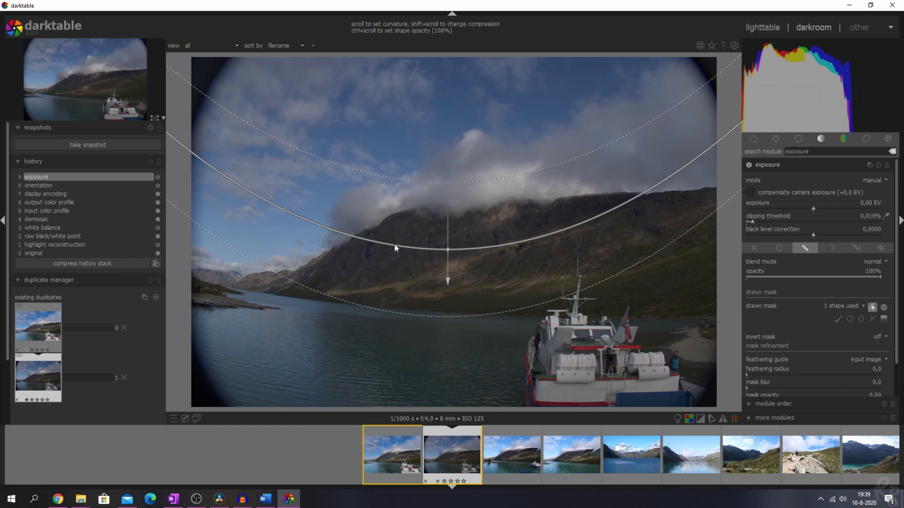
{"action": "key", "text": "space"}
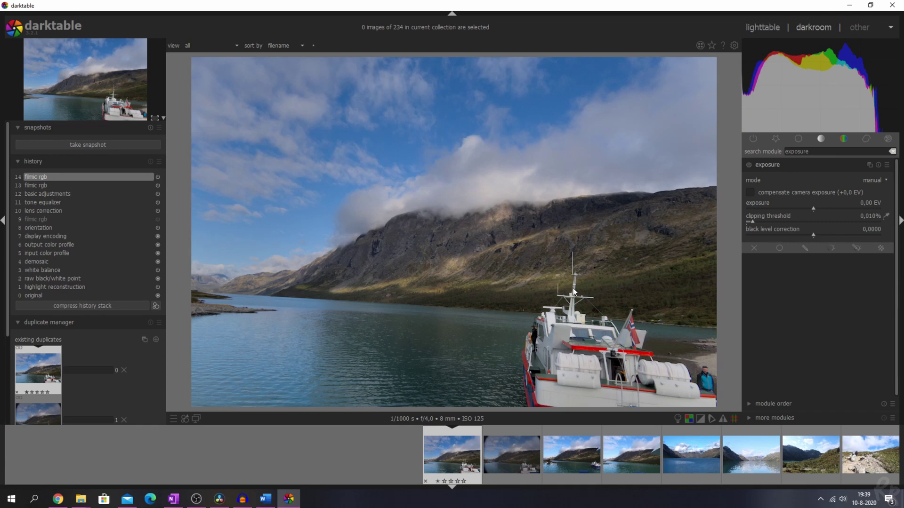
- Enable the retouch module with an ellipse clone shape over the clouds, then open preferences
{"action": "left_click", "coordinate": [849, 150]}
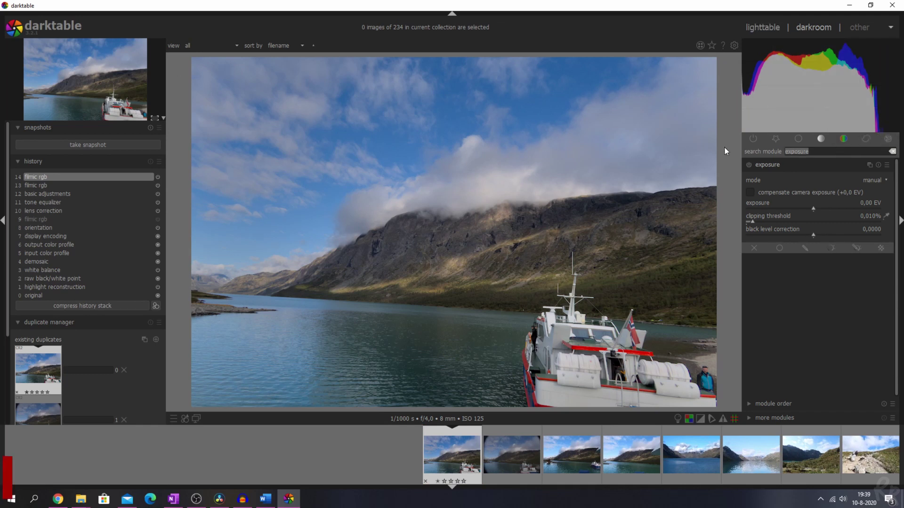
{"action": "type", "text": "retouch"}
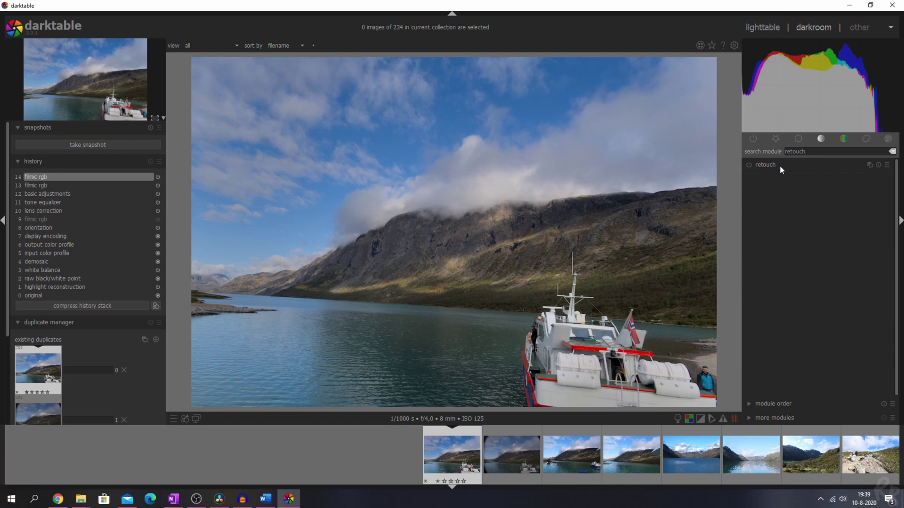
{"action": "left_click", "coordinate": [749, 165]}
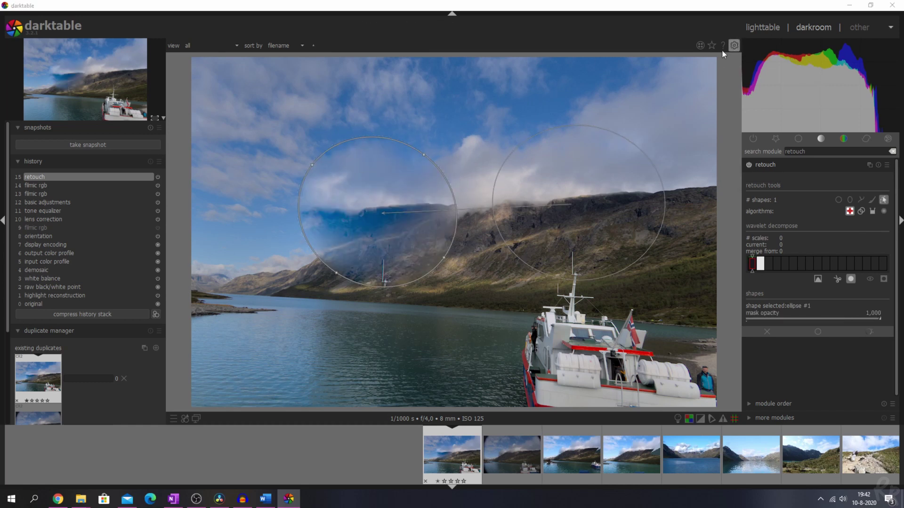
{"action": "left_click", "coordinate": [734, 45]}
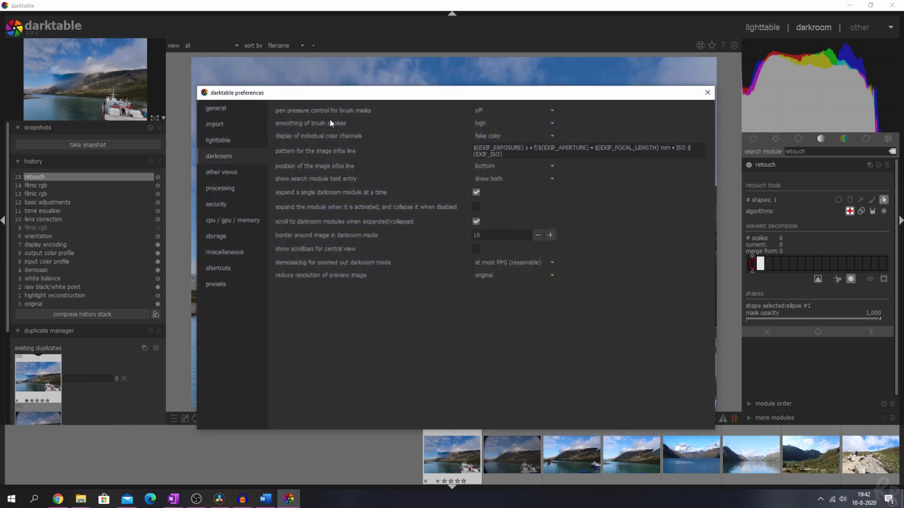
- Bind the retouch 'show or hide shapes' shortcut to the Y key and close preferences
{"action": "left_click", "coordinate": [218, 269]}
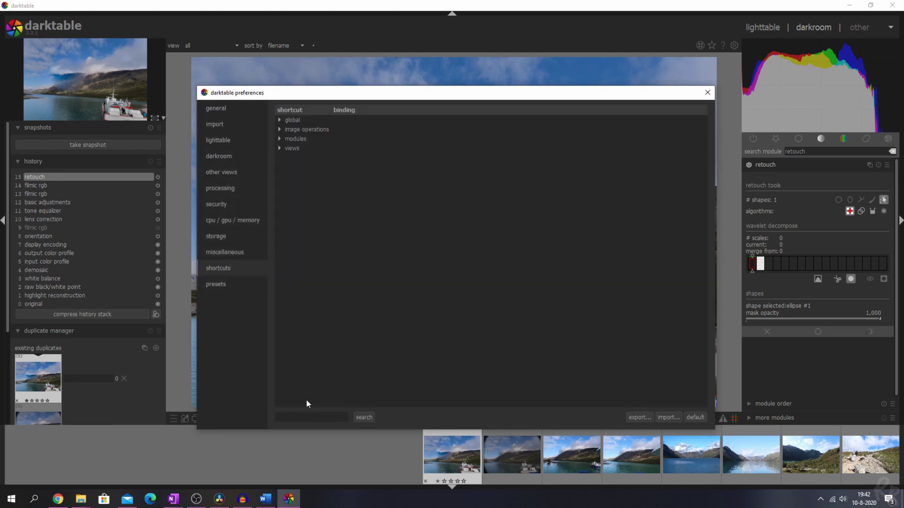
{"action": "left_click", "coordinate": [363, 417]}
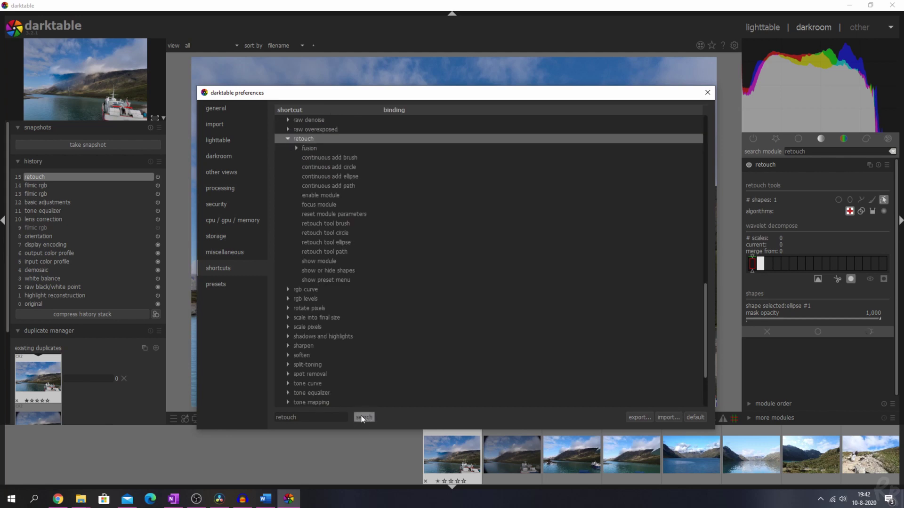
{"action": "double_click", "coordinate": [333, 276]}
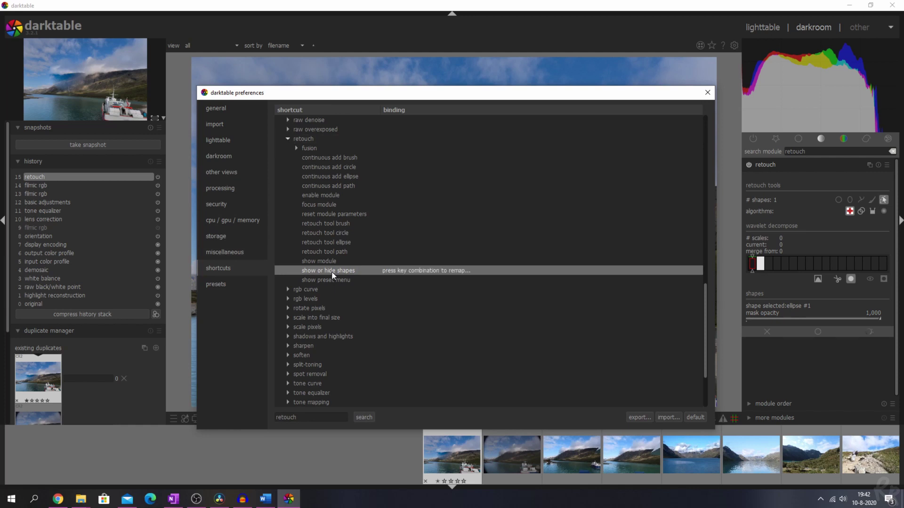
{"action": "key", "text": "BackSpace"}
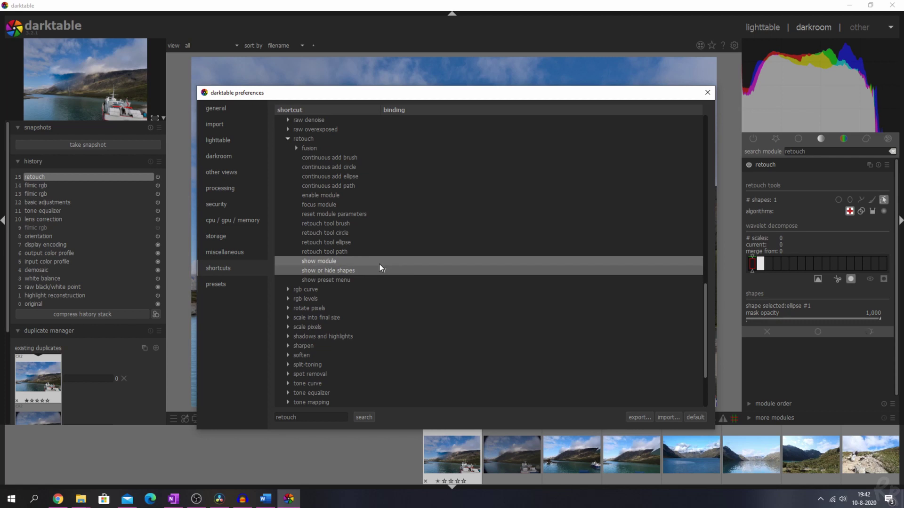
{"action": "double_click", "coordinate": [404, 273]}
{"action": "key", "text": "y"}
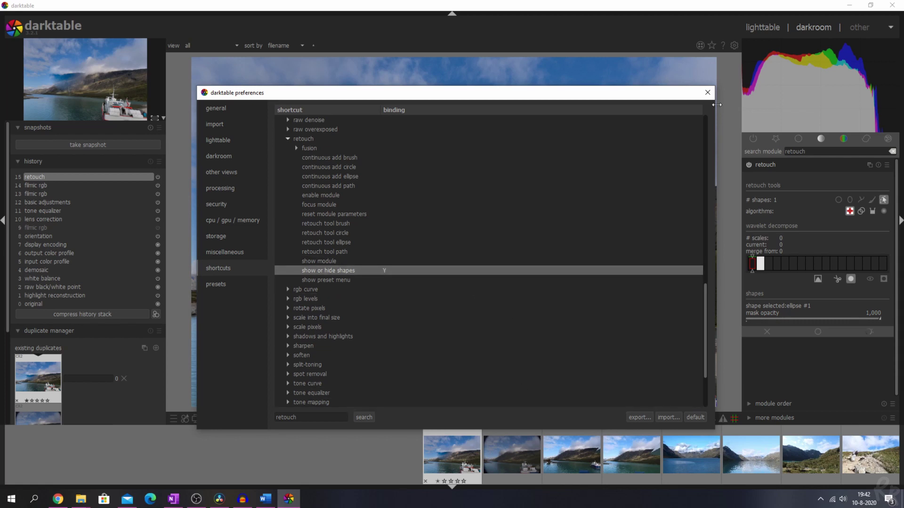
{"action": "left_click", "coordinate": [708, 92]}
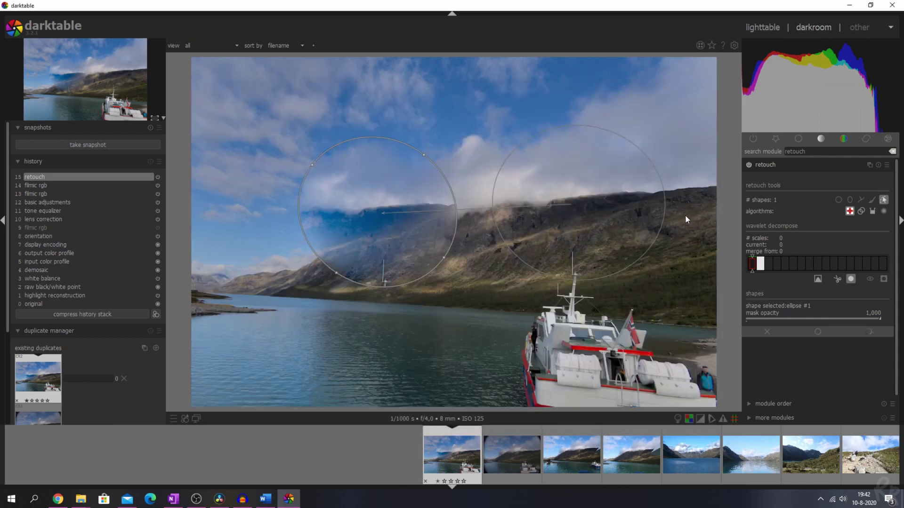
- Toggle the retouch shapes off and on with Y, then check the shortcut in preferences
{"action": "key", "text": "y"}
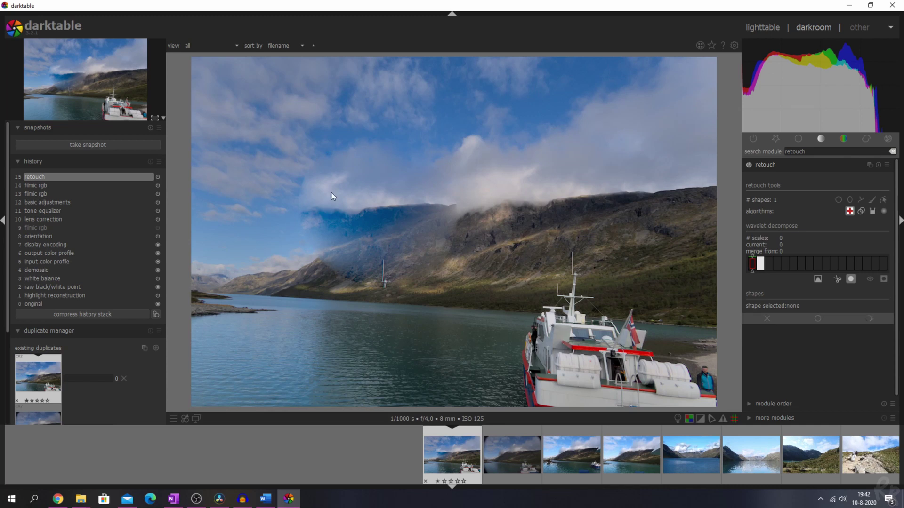
{"action": "key", "text": "y"}
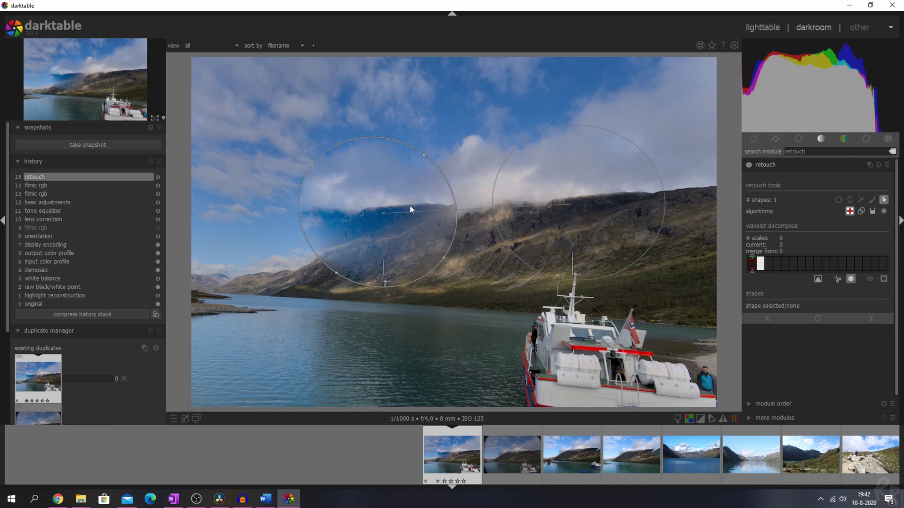
{"action": "left_click", "coordinate": [734, 45]}
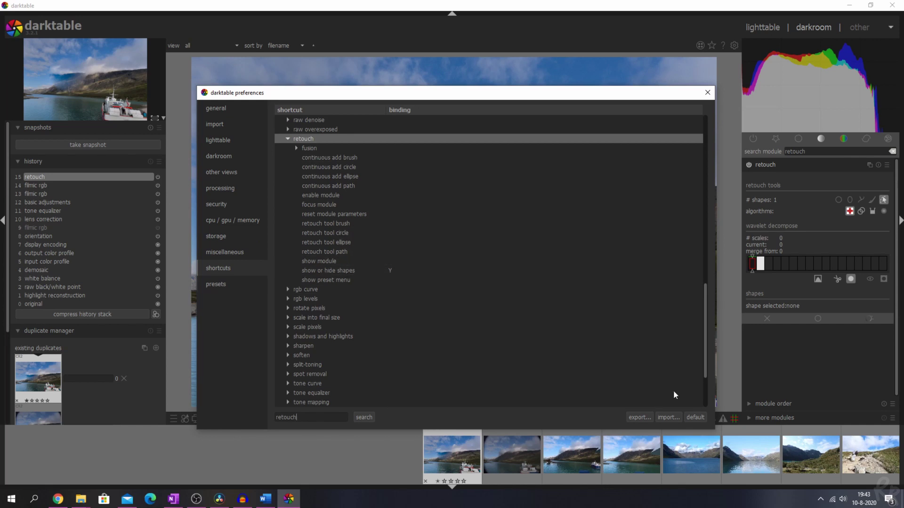
{"action": "left_click", "coordinate": [707, 93]}
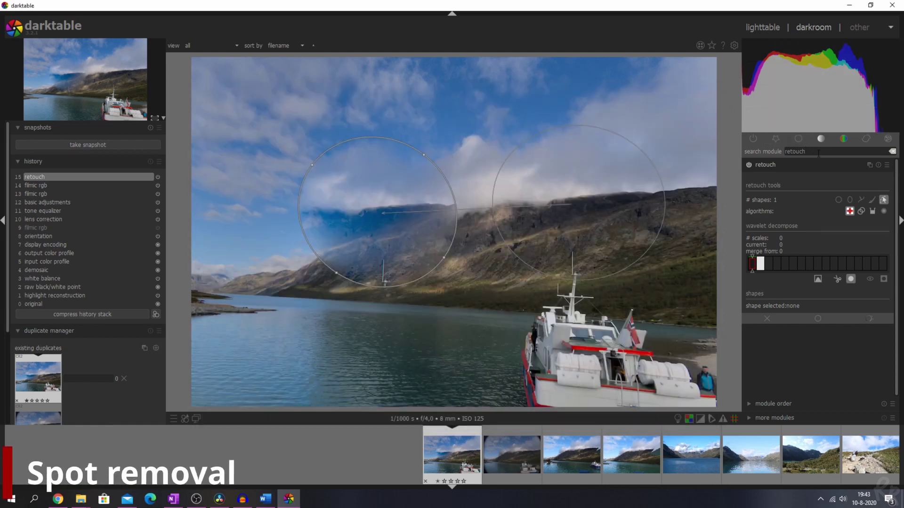
- Discard the retouch by compressing history at step 14, then enable spot removal
{"action": "left_click", "coordinate": [44, 186]}
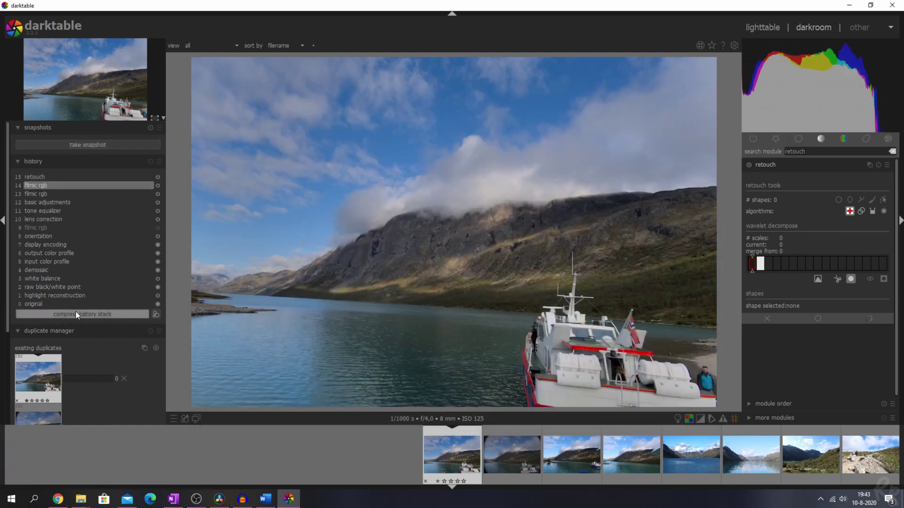
{"action": "left_click", "coordinate": [77, 314]}
{"action": "double_click", "coordinate": [817, 155]}
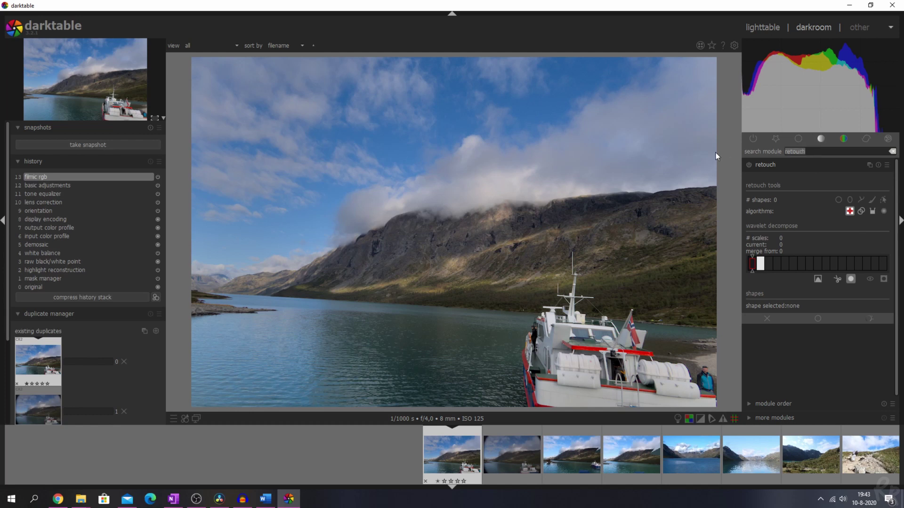
{"action": "type", "text": "spot removal"}
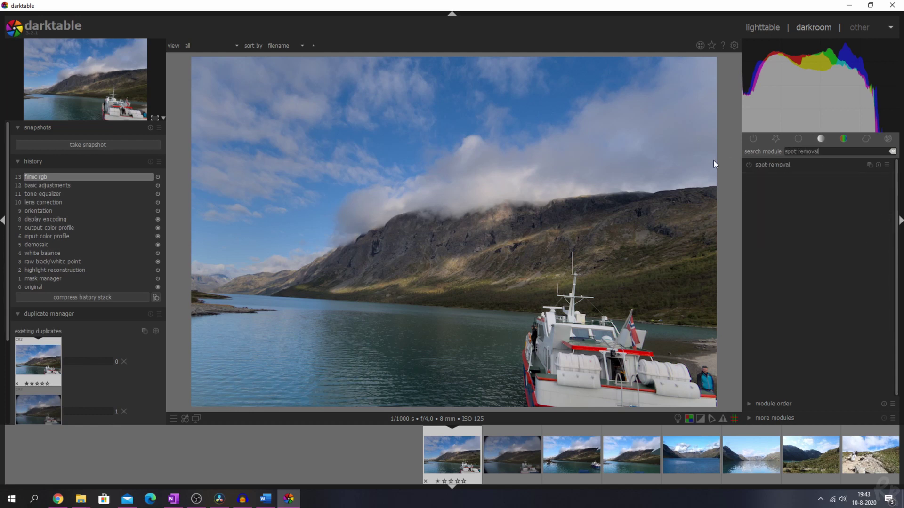
{"action": "left_click", "coordinate": [748, 165]}
- Add two circle spots in the sky, cloning mountainside into the left and the boat into the right
{"action": "left_click", "coordinate": [860, 181]}
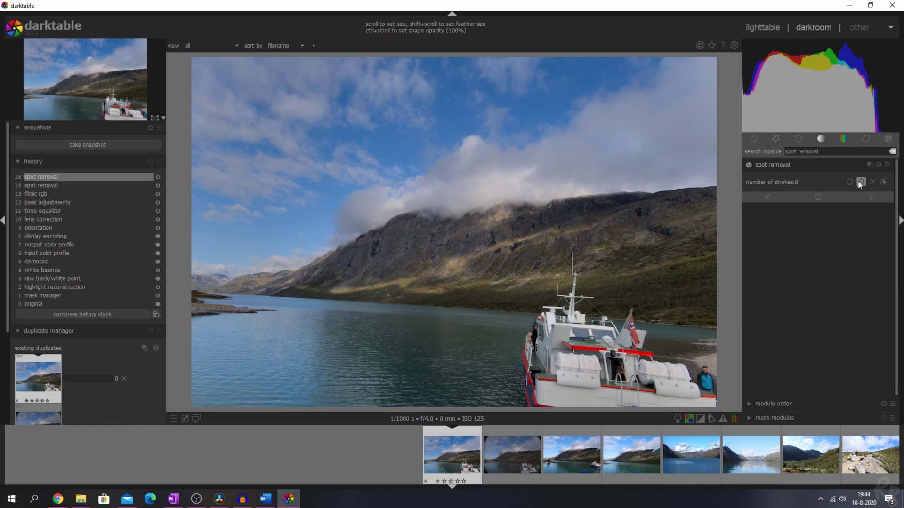
{"action": "left_click", "coordinate": [322, 181]}
{"action": "mouse_move", "coordinate": [322, 177]}
{"action": "left_mouse_down"}
{"action": "mouse_move", "coordinate": [397, 259]}
{"action": "mouse_move", "coordinate": [400, 292]}
{"action": "left_mouse_up"}
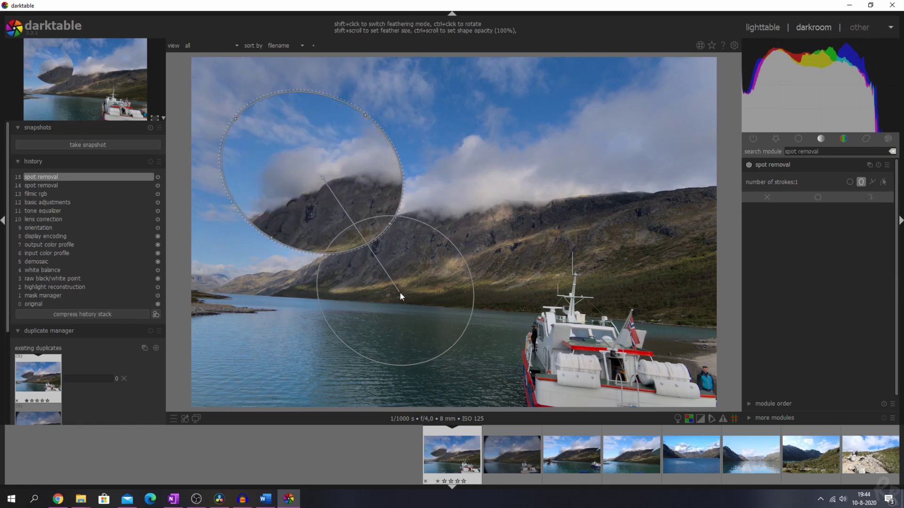
{"action": "left_click", "coordinate": [612, 154]}
{"action": "mouse_move", "coordinate": [594, 187]}
{"action": "left_mouse_down"}
{"action": "mouse_move", "coordinate": [549, 286]}
{"action": "mouse_move", "coordinate": [513, 288]}
{"action": "left_mouse_up"}
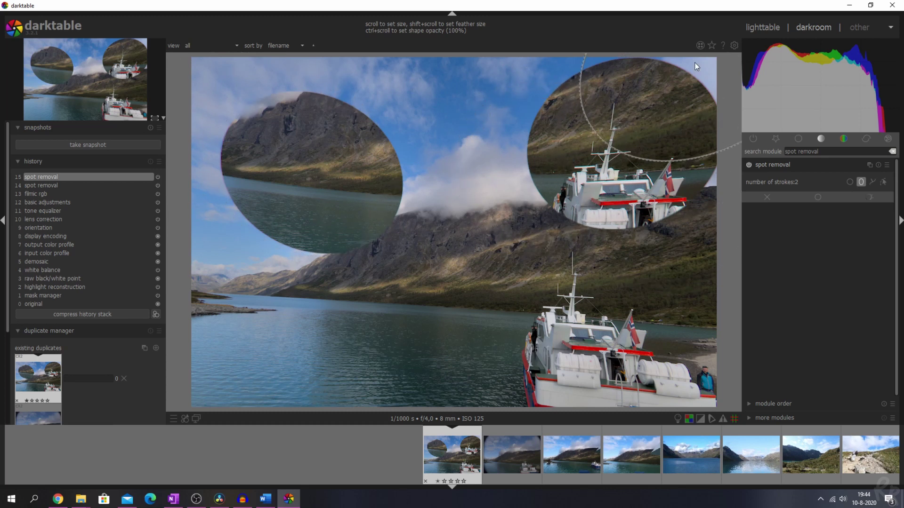
- In the shortcuts preferences, find spot removal's 'show or hide shapes' and start remapping it
{"action": "left_click", "coordinate": [734, 45]}
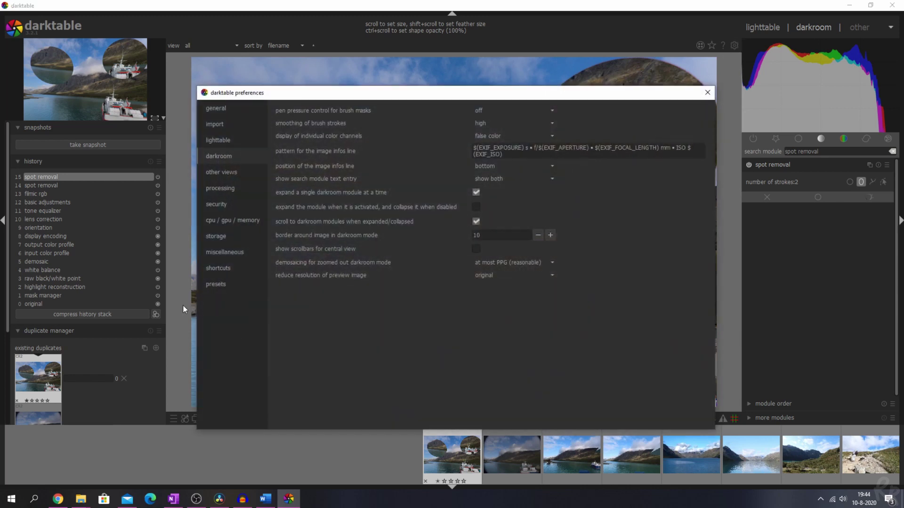
{"action": "left_click", "coordinate": [214, 269]}
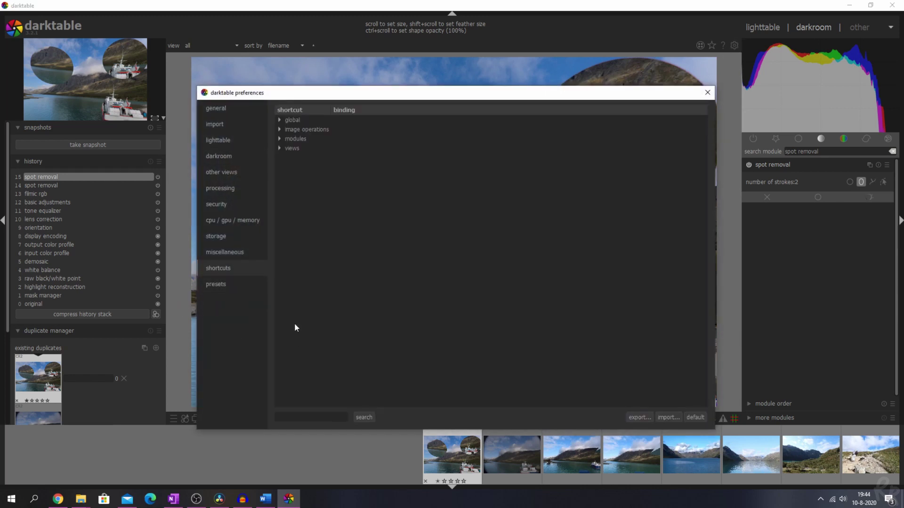
{"action": "type", "text": "spot removal"}
{"action": "key", "text": "Return"}
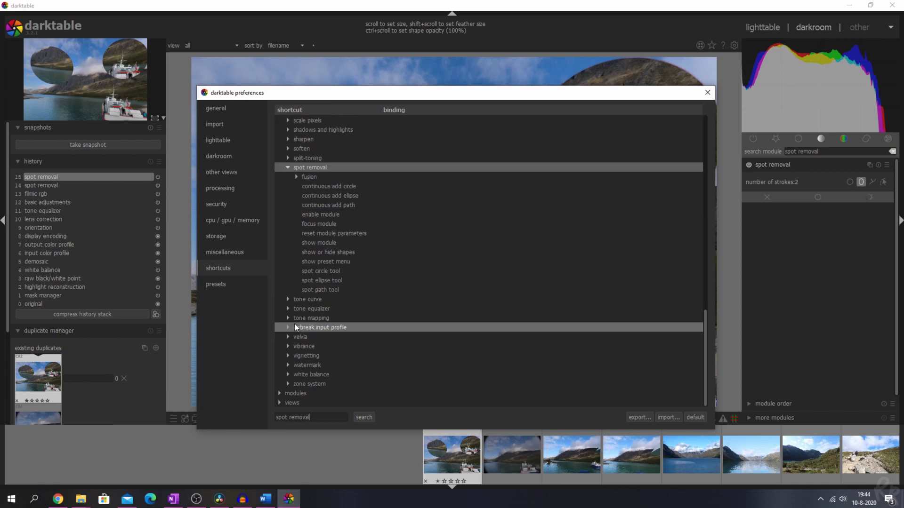
{"action": "left_click", "coordinate": [341, 255]}
{"action": "double_click", "coordinate": [366, 252]}
- Bind spot removal's 'show or hide shapes' to Y and show the spot shapes on the photo
{"action": "key", "text": "y"}
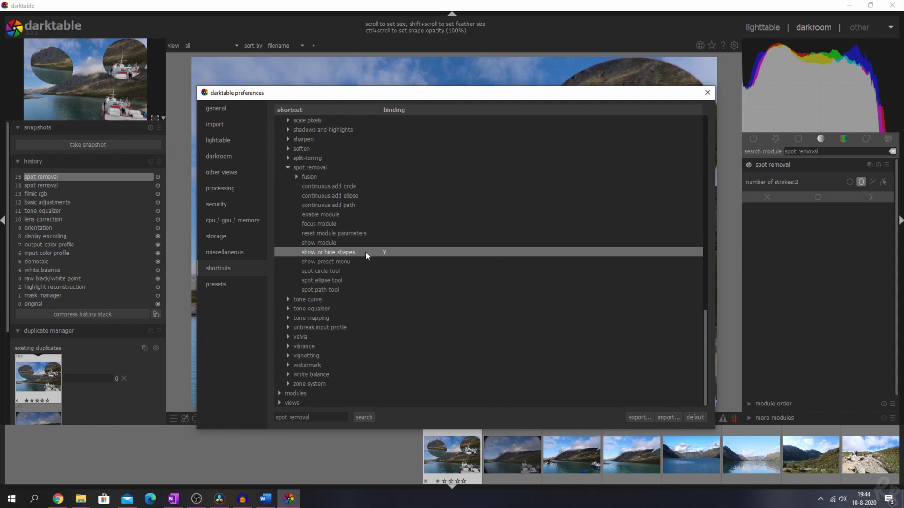
{"action": "left_click", "coordinate": [708, 94]}
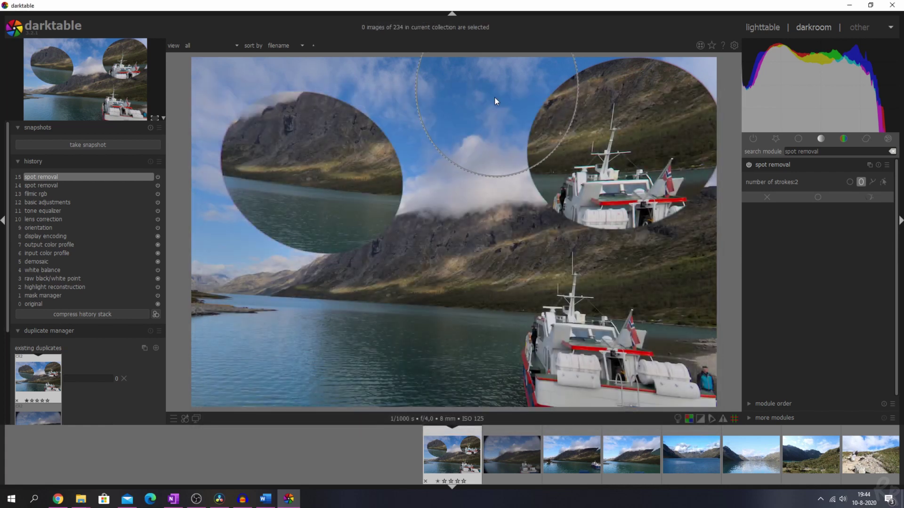
{"action": "key", "text": "y"}
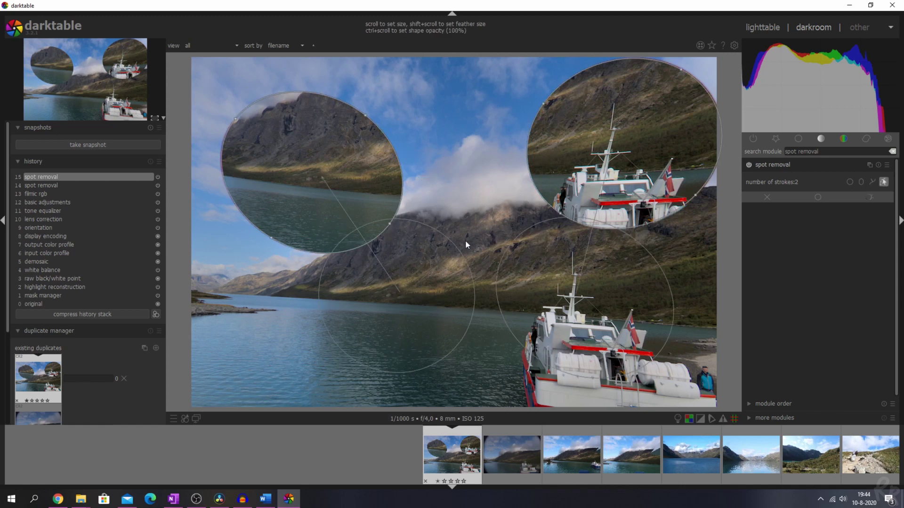
- Move the left spot's source onto the lake and the right one onto cloudy mountainside
{"action": "left_click_drag", "start_coordinate": [414, 292], "coordinate": [316, 315]}
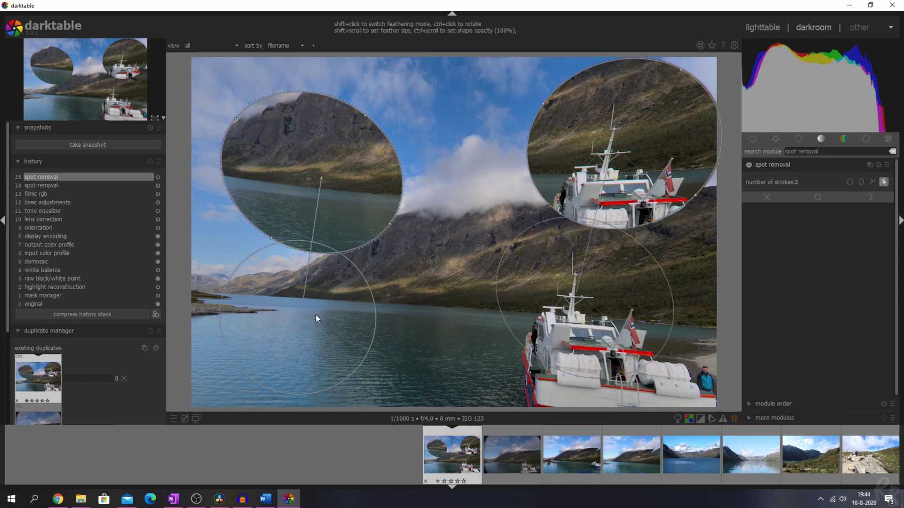
{"action": "left_click_drag", "start_coordinate": [534, 297], "coordinate": [450, 218]}
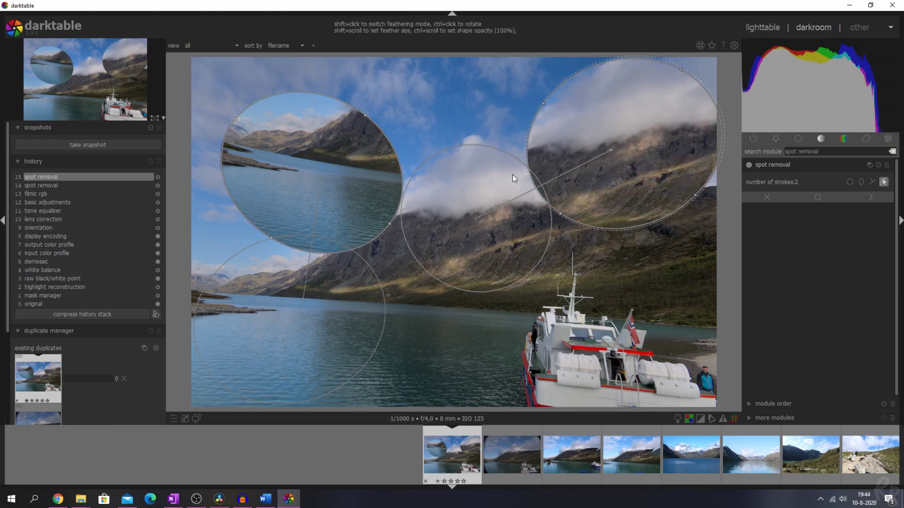
{"action": "right_click", "coordinate": [535, 230]}
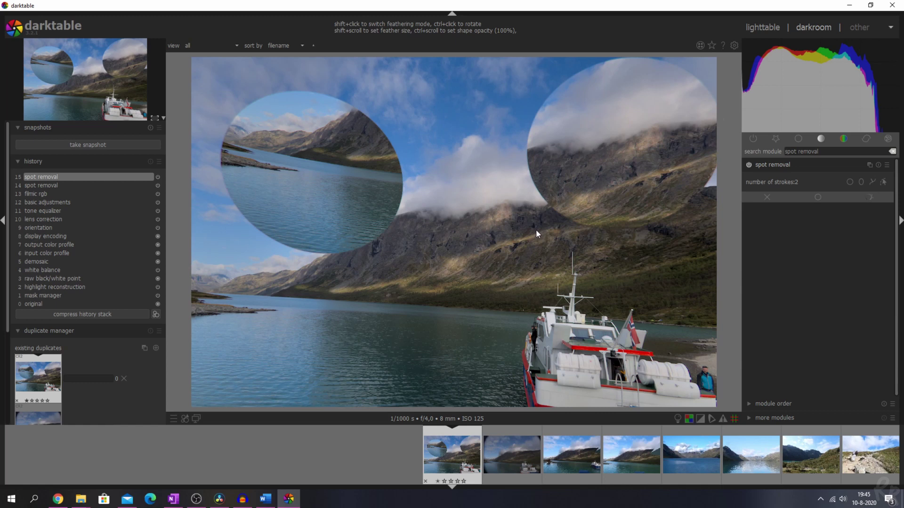
{"action": "left_click", "coordinate": [535, 229]}
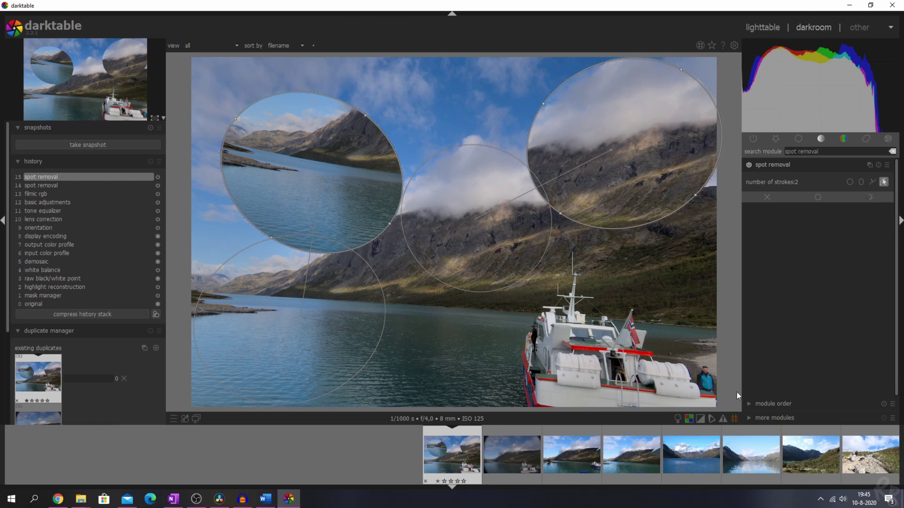
- Change the shape overlay colour, trying red and green before settling on yellow
{"action": "right_click", "coordinate": [733, 419]}
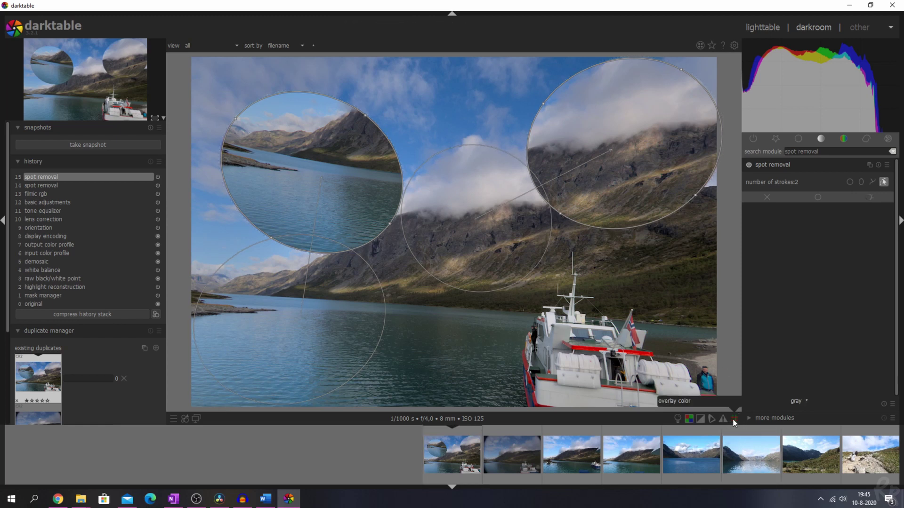
{"action": "left_click", "coordinate": [798, 401]}
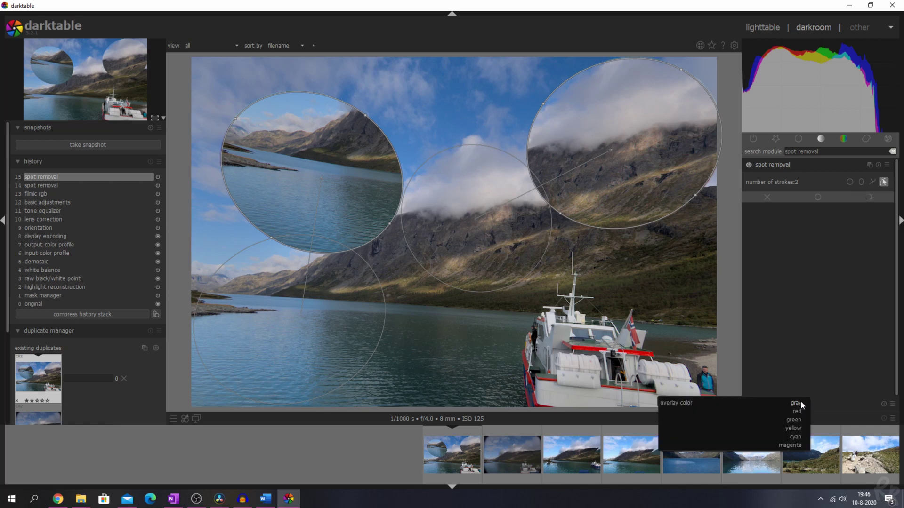
{"action": "left_click", "coordinate": [801, 411]}
{"action": "left_click", "coordinate": [795, 399]}
{"action": "left_click", "coordinate": [800, 411]}
{"action": "left_click", "coordinate": [797, 402]}
{"action": "left_click", "coordinate": [798, 411]}
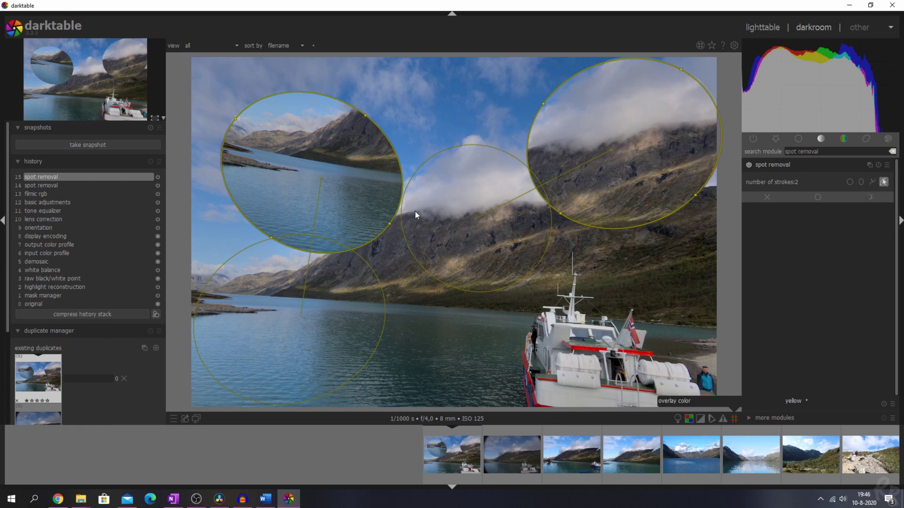
- Duplicate the photo with Ctrl+D and switch on the crop and rotate module
{"action": "key", "text": "ctrl+d"}
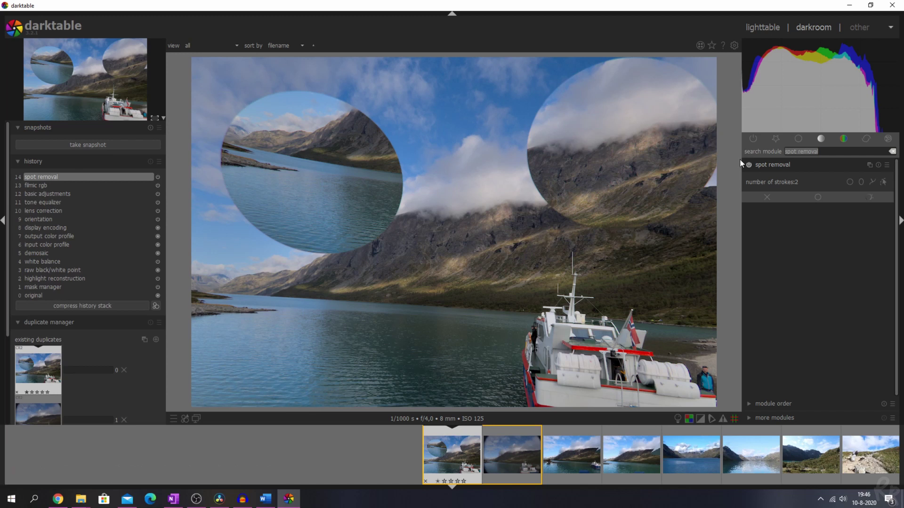
{"action": "type", "text": "crop o"}
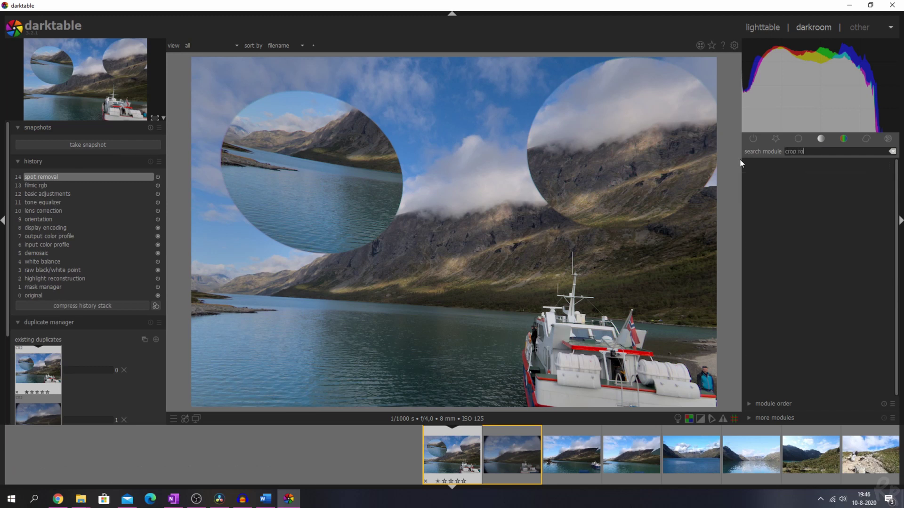
{"action": "key", "text": "BackSpace"}
{"action": "key", "text": "BackSpace"}
{"action": "left_click", "coordinate": [748, 164]}
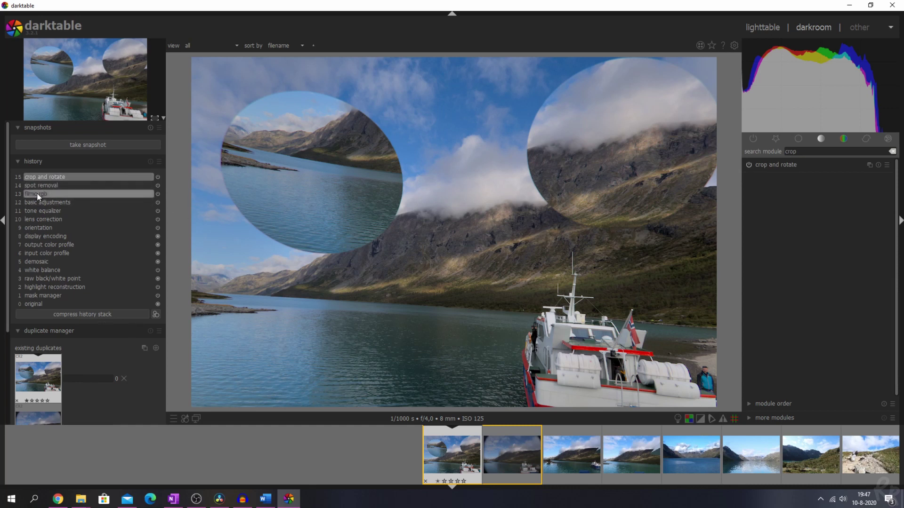
- Compress history back to filmic rgb, then re-enable crop and rotate and show its frame
{"action": "left_click", "coordinate": [36, 193]}
{"action": "left_click", "coordinate": [156, 314]}
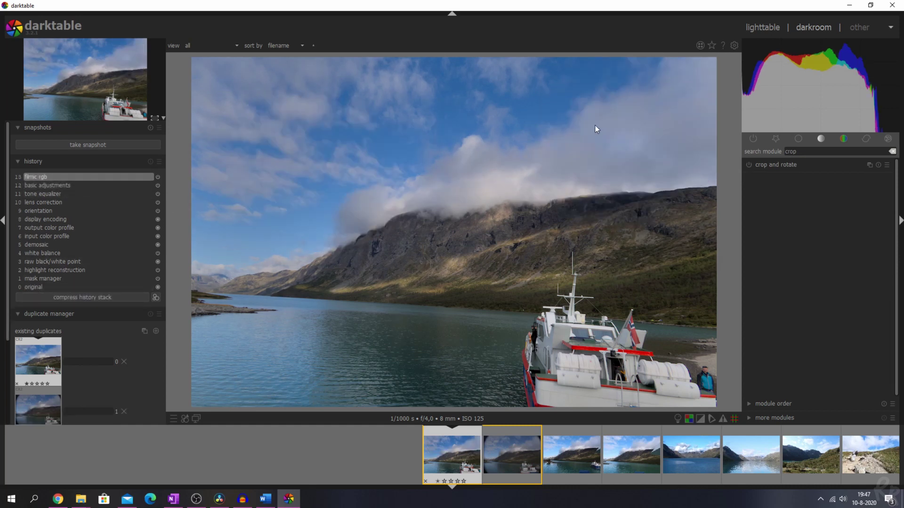
{"action": "left_click", "coordinate": [753, 163]}
{"action": "left_click", "coordinate": [752, 165]}
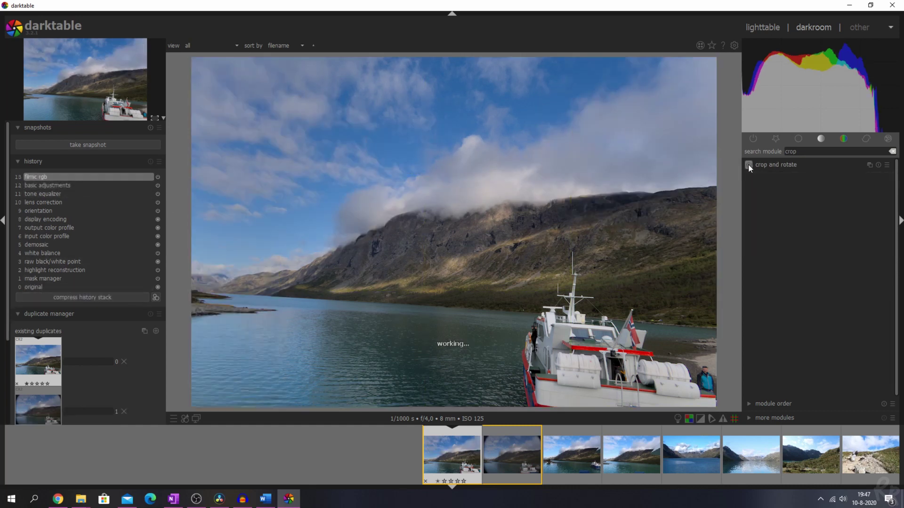
{"action": "left_click", "coordinate": [791, 165]}
- Try a smaller crop over the photo's left part, then compress history back to filmic rgb
{"action": "left_click_drag", "start_coordinate": [279, 63], "coordinate": [352, 178]}
{"action": "left_click_drag", "start_coordinate": [630, 277], "coordinate": [566, 246]}
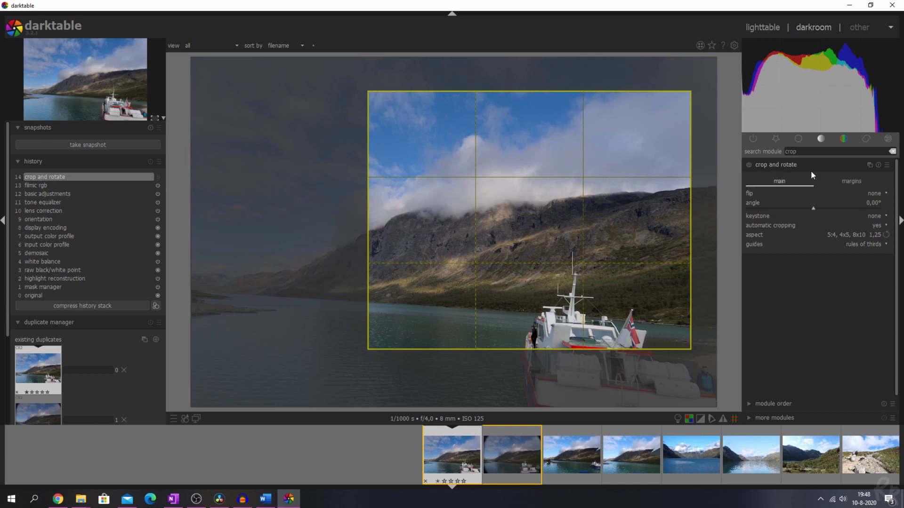
{"action": "left_click", "coordinate": [79, 186]}
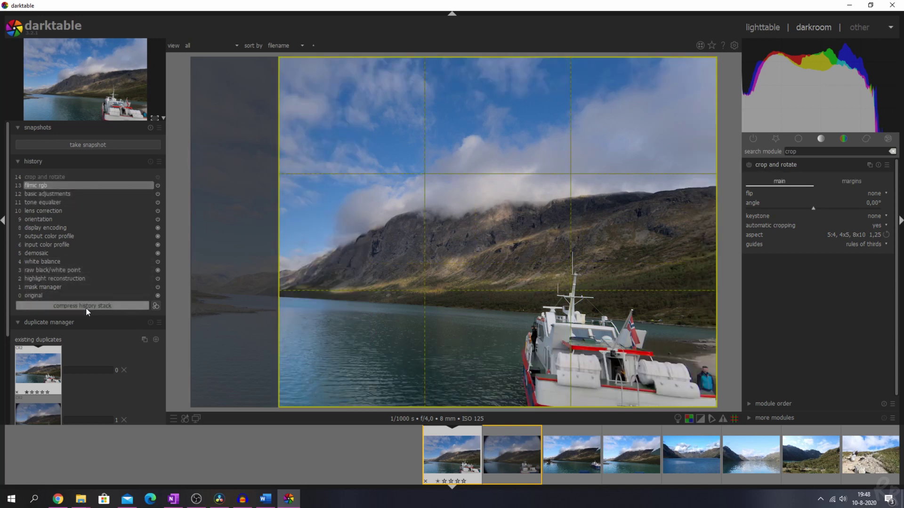
{"action": "left_click", "coordinate": [94, 306]}
{"action": "left_click", "coordinate": [785, 165]}
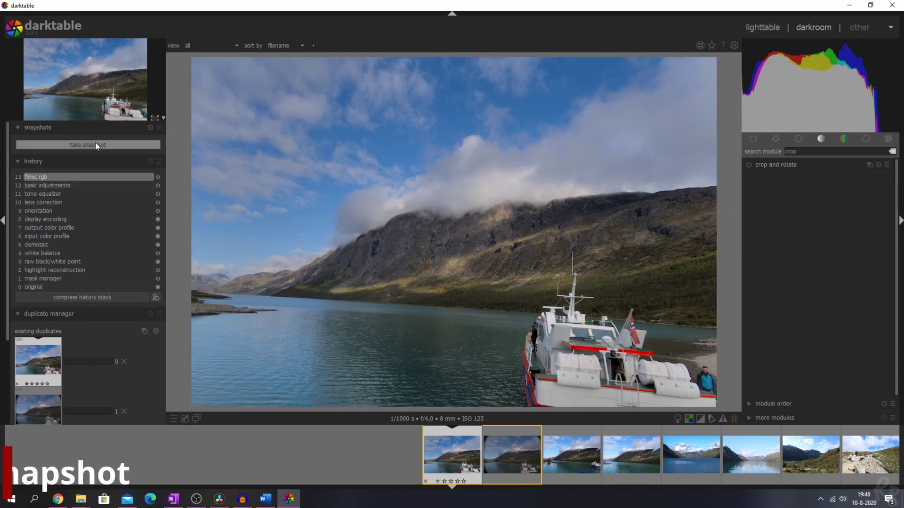
- Snapshot the filmic rgb (13) edit and compare it in split view against step 9
{"action": "left_click", "coordinate": [70, 144]}
{"action": "left_click", "coordinate": [61, 222]}
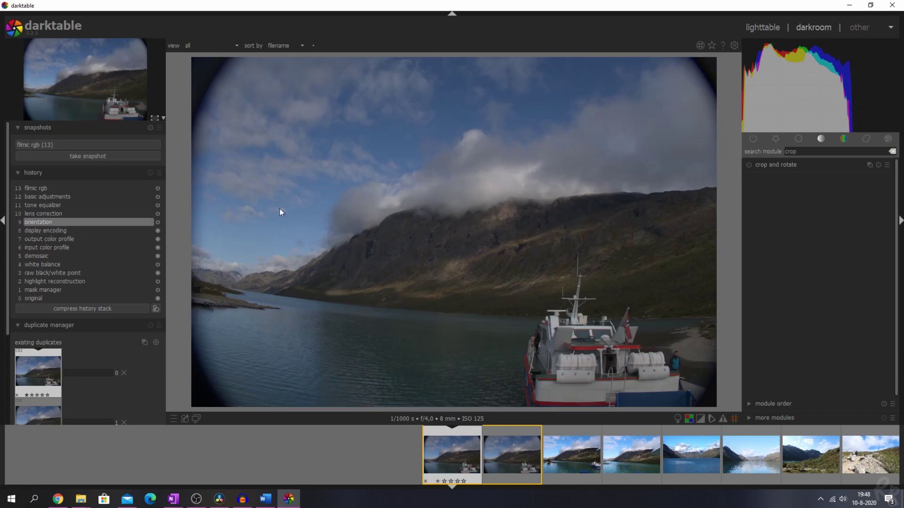
{"action": "left_click", "coordinate": [62, 144]}
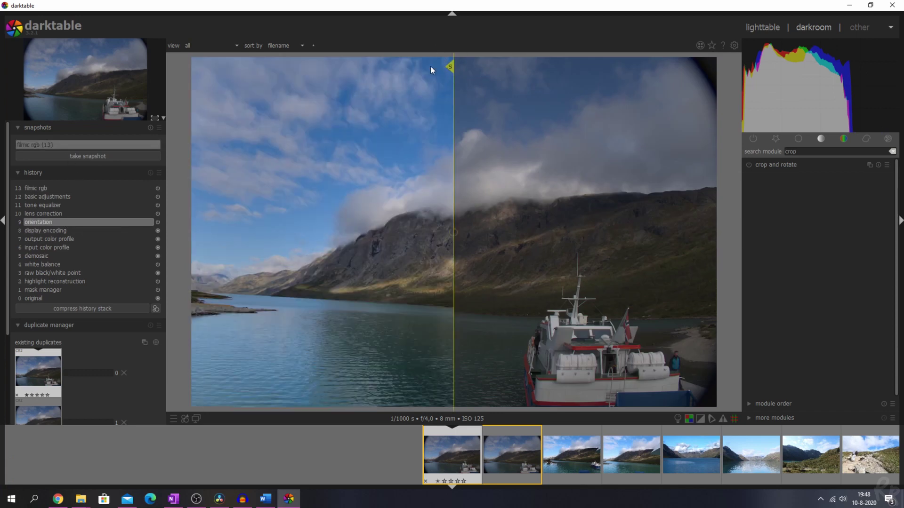
{"action": "left_click_drag", "start_coordinate": [450, 69], "coordinate": [438, 52]}
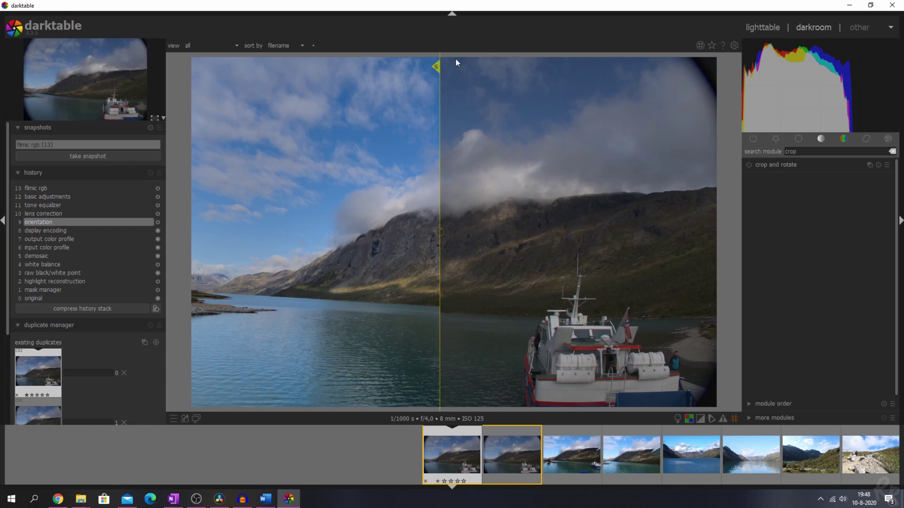
{"action": "left_click", "coordinate": [50, 187]}
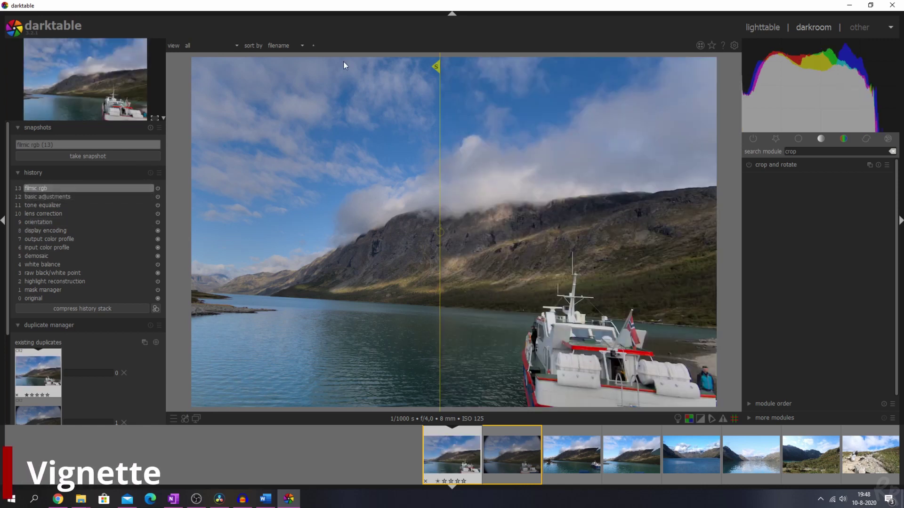
- Turn off the snapshot comparison and switch on the vignetting module
{"action": "left_click", "coordinate": [103, 145]}
{"action": "double_click", "coordinate": [801, 152]}
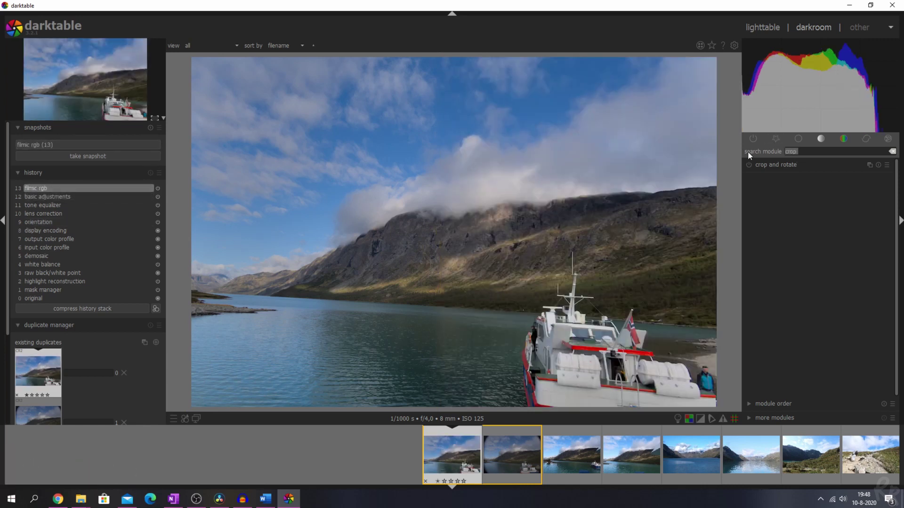
{"action": "type", "text": "vigne"}
{"action": "left_click", "coordinate": [758, 163]}
{"action": "left_click", "coordinate": [748, 165]}
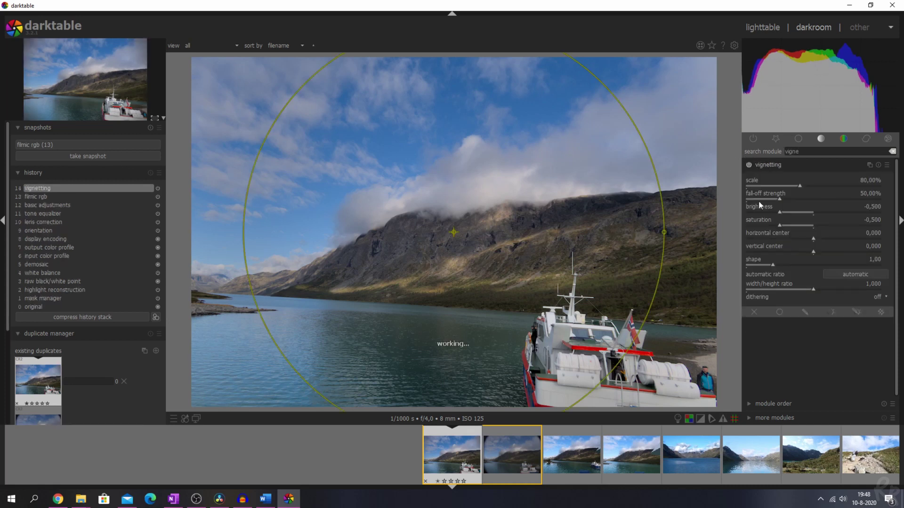
- Push vignette fall-off strength to 200% and shrink its scale, then collapse the module
{"action": "left_click", "coordinate": [866, 198]}
{"action": "left_click_drag", "start_coordinate": [866, 197], "coordinate": [892, 201]}
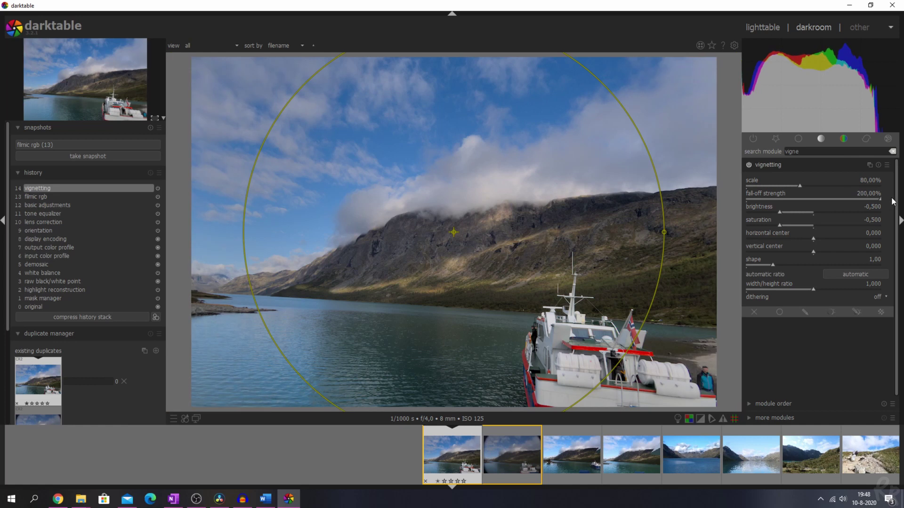
{"action": "mouse_move", "coordinate": [799, 185]}
{"action": "left_mouse_down"}
{"action": "mouse_move", "coordinate": [748, 183]}
{"action": "mouse_move", "coordinate": [866, 184]}
{"action": "mouse_move", "coordinate": [785, 191]}
{"action": "left_mouse_up"}
{"action": "mouse_move", "coordinate": [871, 196]}
{"action": "left_mouse_down"}
{"action": "mouse_move", "coordinate": [750, 203]}
{"action": "mouse_move", "coordinate": [878, 195]}
{"action": "mouse_move", "coordinate": [770, 212]}
{"action": "mouse_move", "coordinate": [810, 218]}
{"action": "mouse_move", "coordinate": [880, 208]}
{"action": "left_mouse_up"}
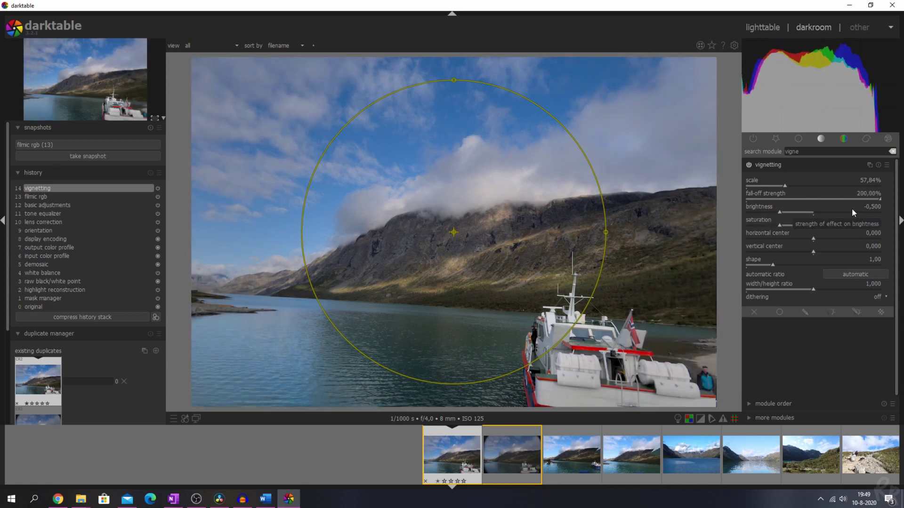
{"action": "left_click", "coordinate": [779, 165]}
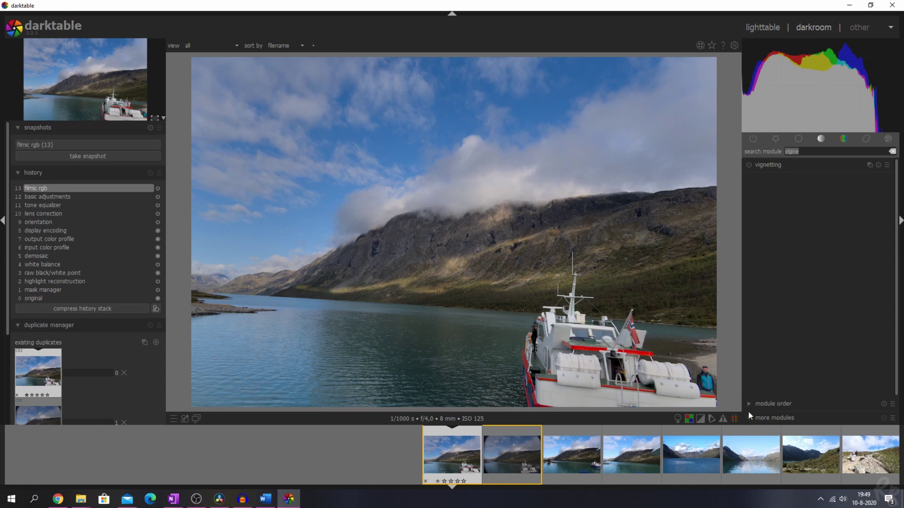
- Open the white balance module, pick a preset, then shift, reset and raise the tint
{"action": "left_click", "coordinate": [772, 418]}
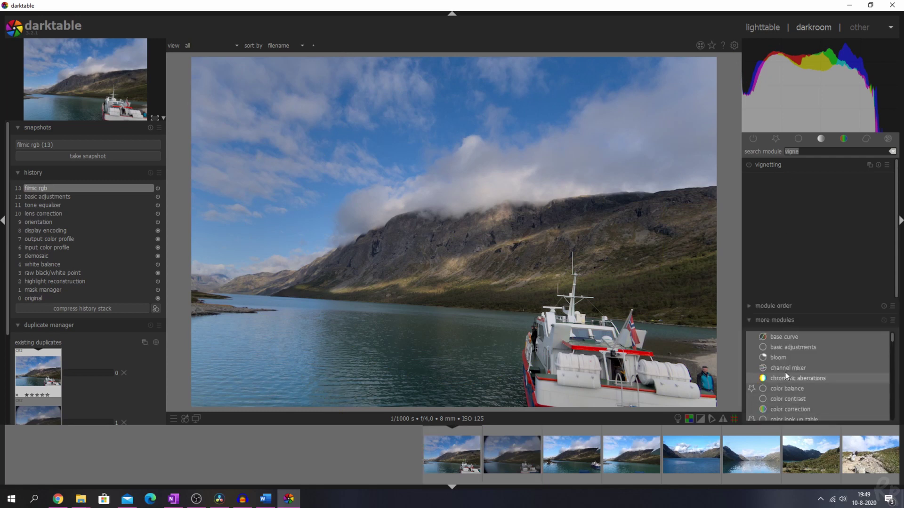
{"action": "scroll", "coordinate": [795, 367], "scroll_direction": "down", "scroll_amount": 10}
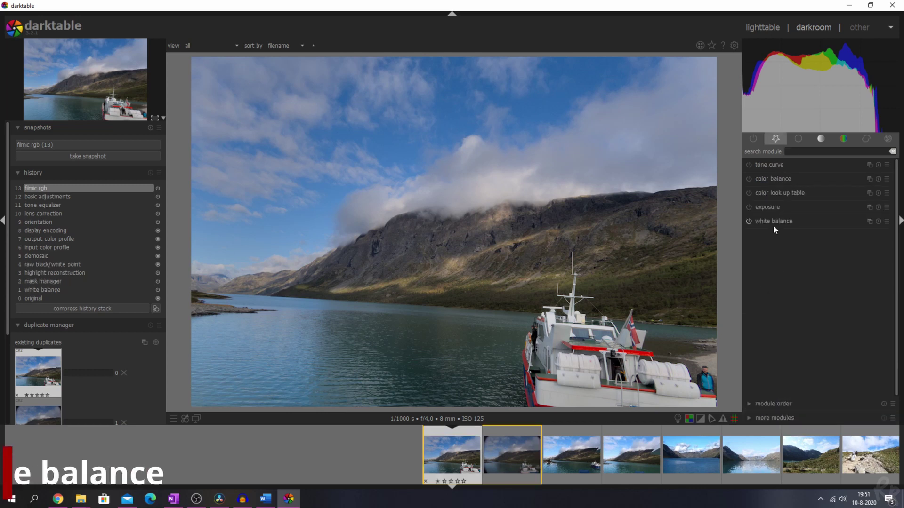
{"action": "left_click", "coordinate": [779, 221]}
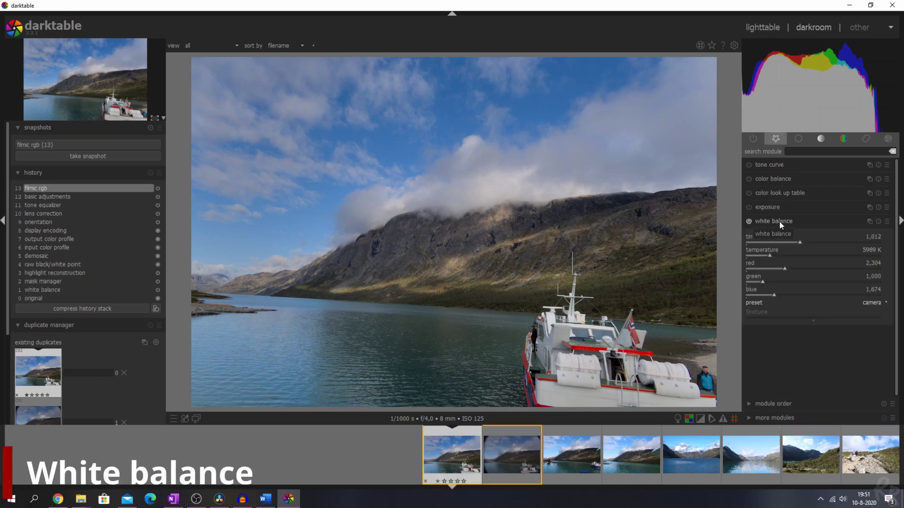
{"action": "left_click", "coordinate": [870, 304]}
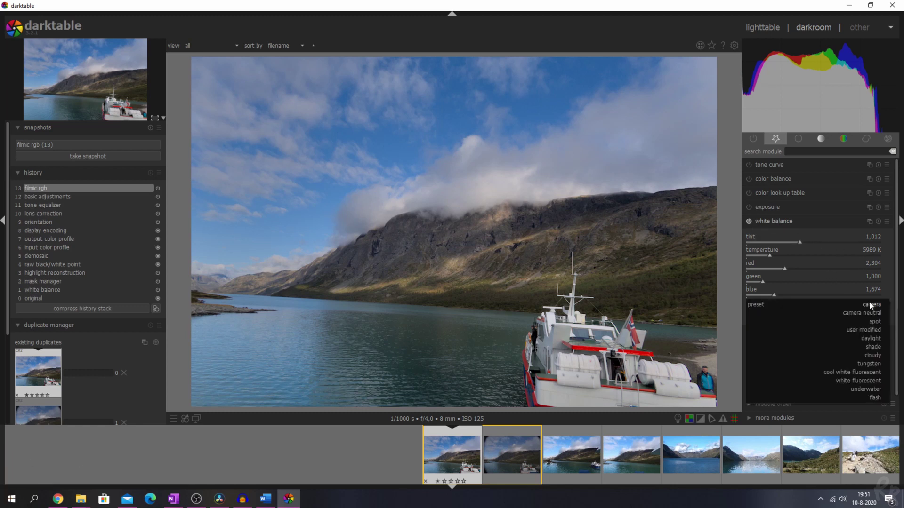
{"action": "left_click", "coordinate": [870, 331]}
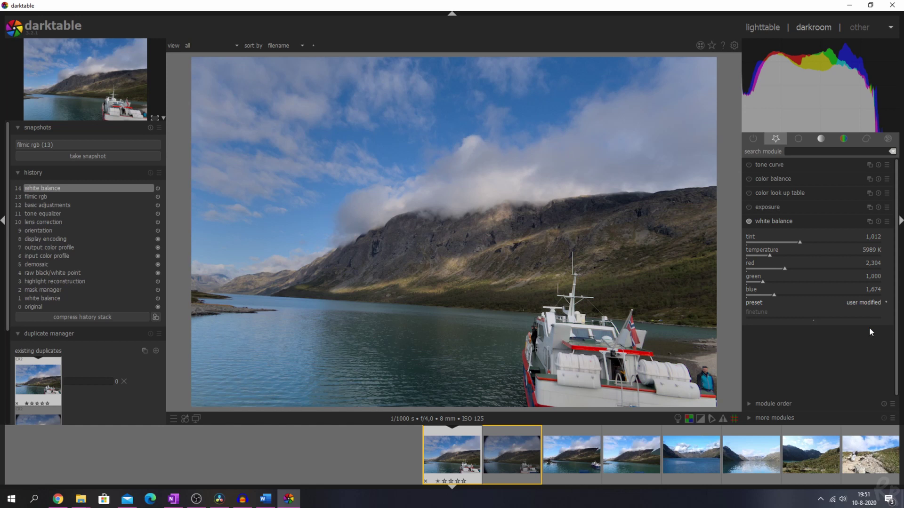
{"action": "left_click_drag", "start_coordinate": [795, 241], "coordinate": [766, 258]}
{"action": "double_click", "coordinate": [793, 241]}
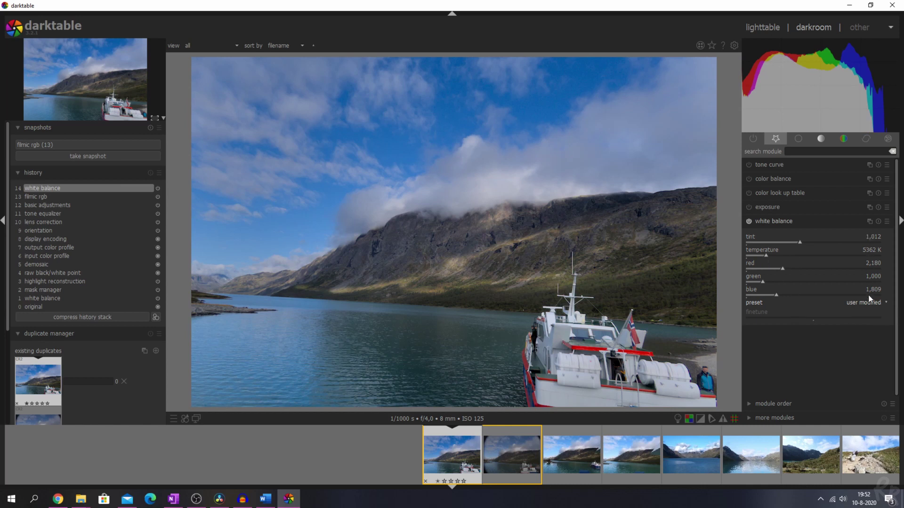
{"action": "left_click_drag", "start_coordinate": [801, 240], "coordinate": [823, 243]}
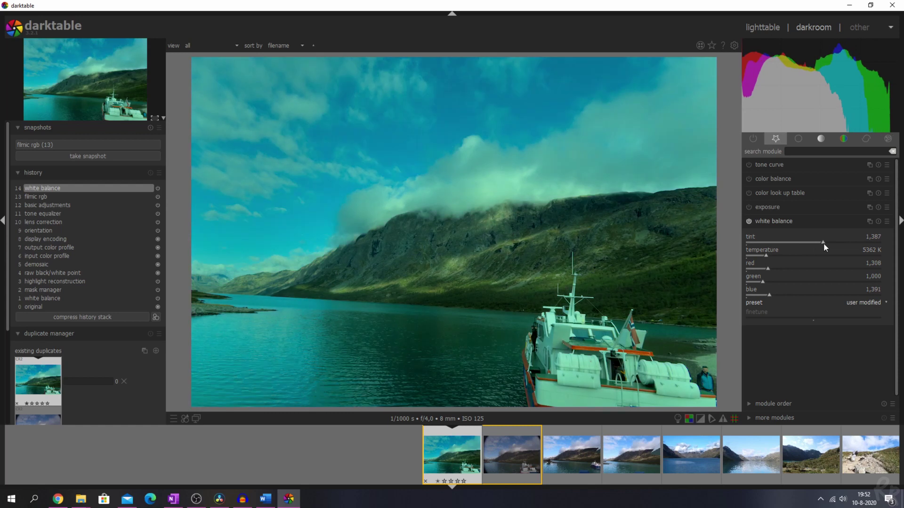
- Spot-sample white cloud areas, then switch to the user modified preset (5362 K, tint 1,395)
{"action": "left_click", "coordinate": [872, 302]}
{"action": "left_click", "coordinate": [871, 296]}
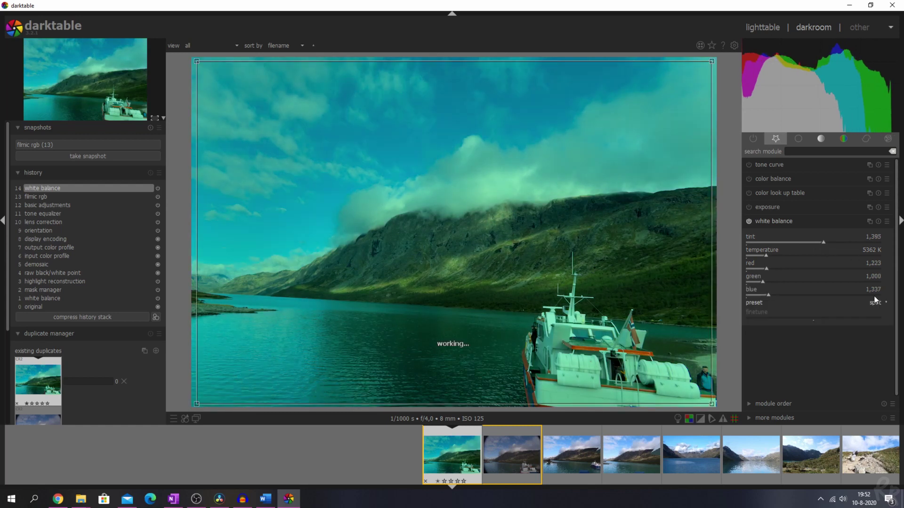
{"action": "left_click_drag", "start_coordinate": [318, 189], "coordinate": [371, 224]}
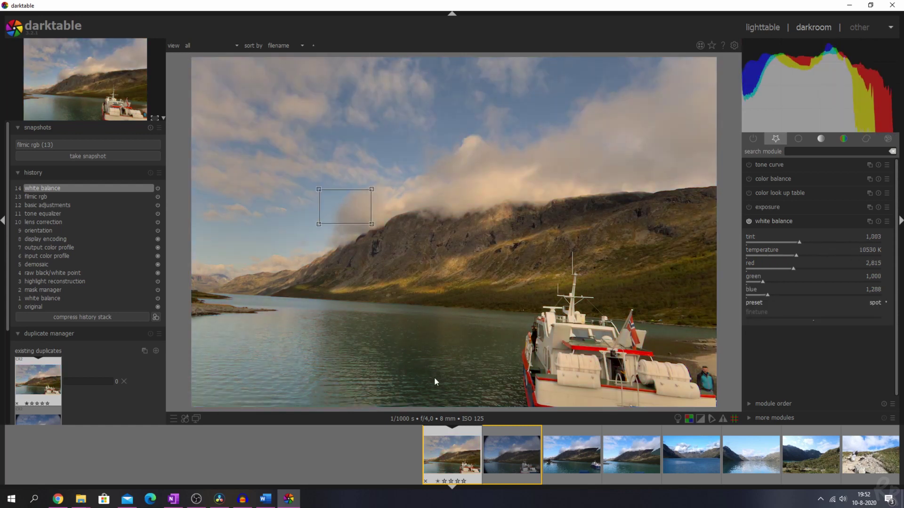
{"action": "left_click_drag", "start_coordinate": [467, 189], "coordinate": [496, 190]}
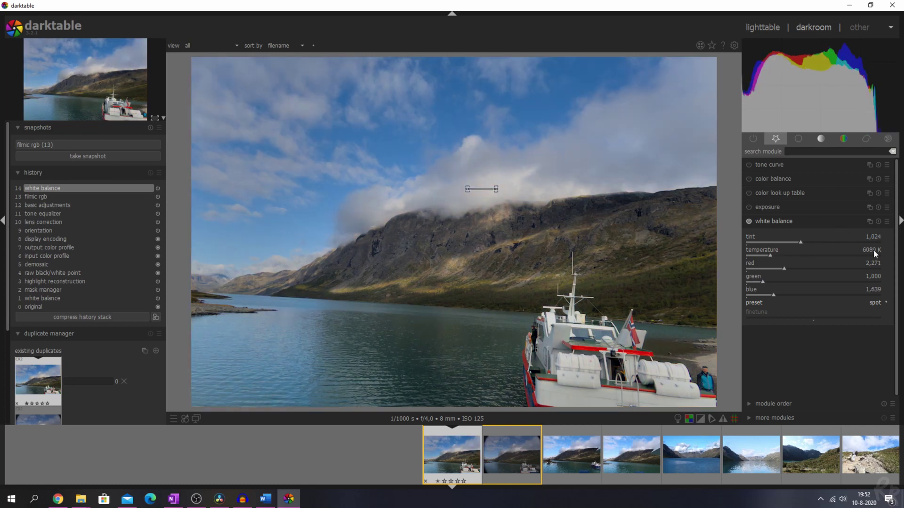
{"action": "left_click", "coordinate": [877, 302]}
{"action": "left_click", "coordinate": [875, 314]}
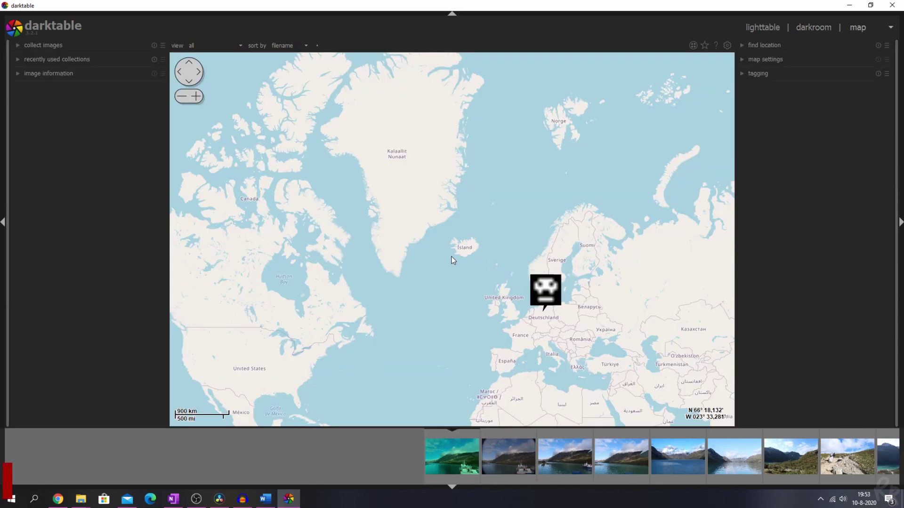
- Drop the rocky-viewpoint photo from the filmstrip onto the map near western Russia and zoom to its marker
{"action": "left_click", "coordinate": [890, 27]}
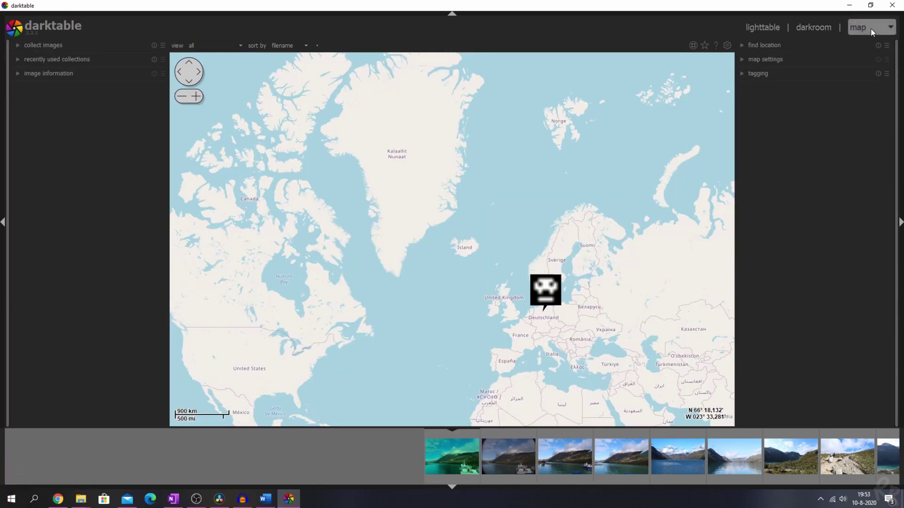
{"action": "left_click", "coordinate": [879, 48]}
{"action": "left_click", "coordinate": [890, 27]}
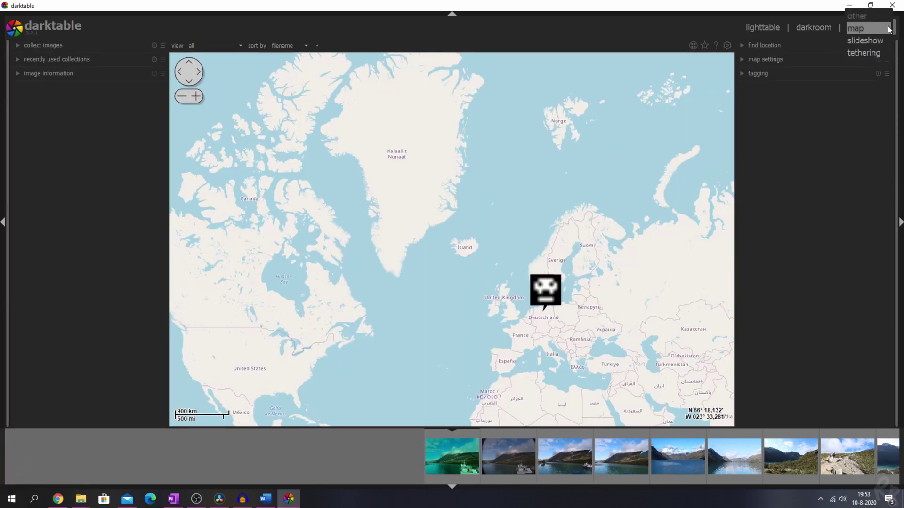
{"action": "left_click", "coordinate": [857, 27]}
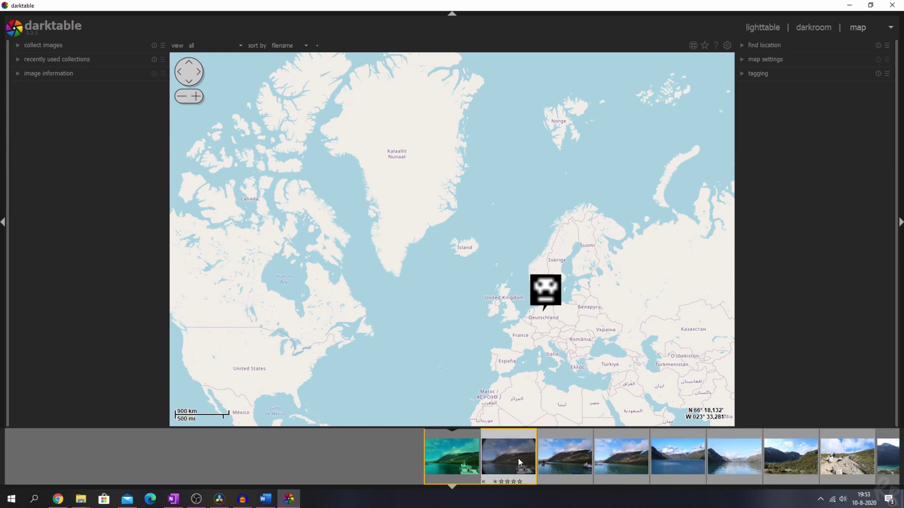
{"action": "mouse_move", "coordinate": [842, 466]}
{"action": "left_mouse_down"}
{"action": "mouse_move", "coordinate": [705, 347]}
{"action": "mouse_move", "coordinate": [616, 288]}
{"action": "left_mouse_up"}
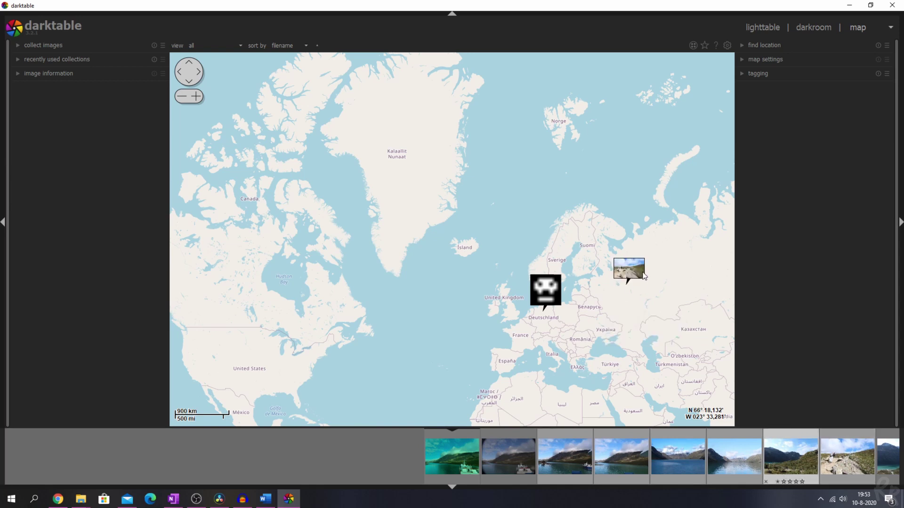
{"action": "double_click", "coordinate": [625, 267]}
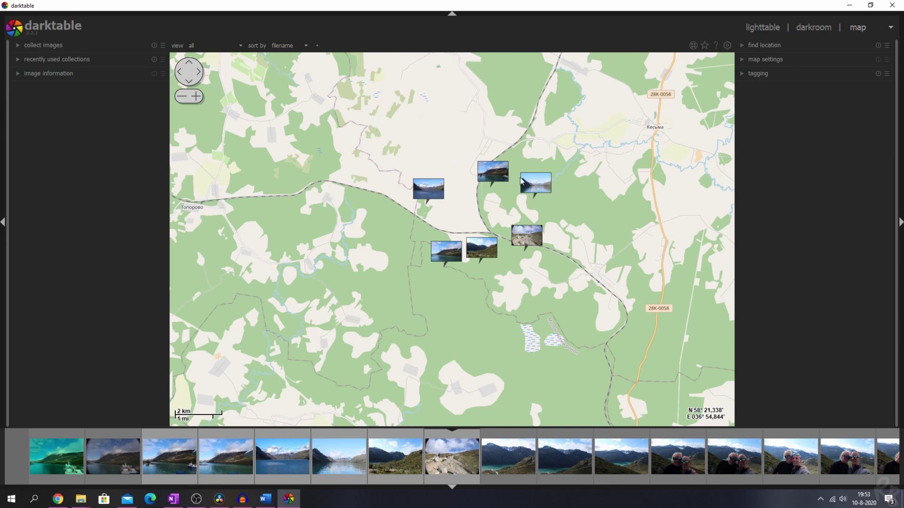
{"action": "scroll", "coordinate": [603, 264], "scroll_direction": "down", "scroll_amount": 5}
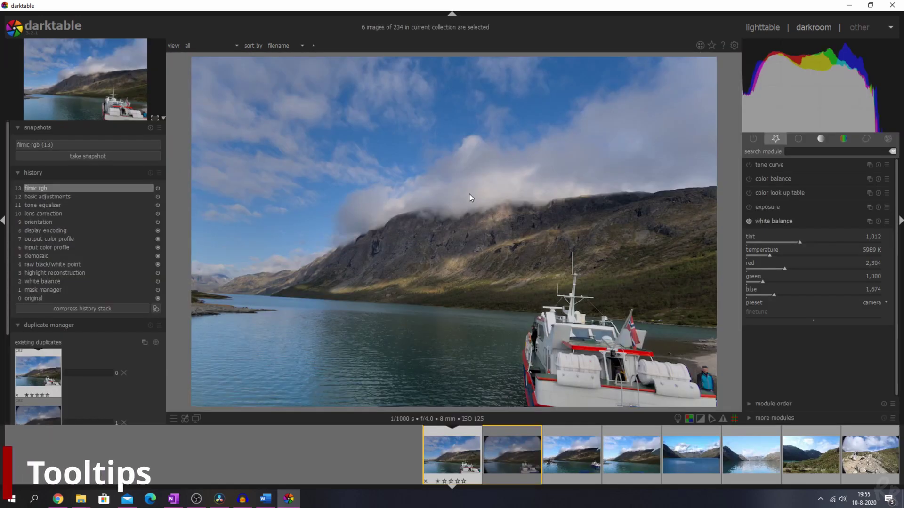
{"action": "key", "text": "ctrl+shift+t"}
{"action": "key", "text": "ctrl+shift+t"}
{"action": "key", "text": "ctrl+shift+t"}
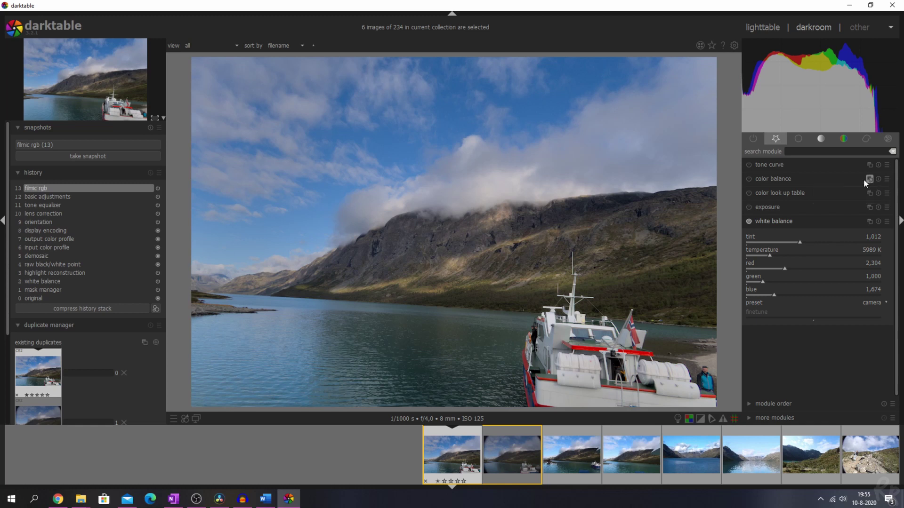
{"action": "key", "text": "ctrl+shift+t"}
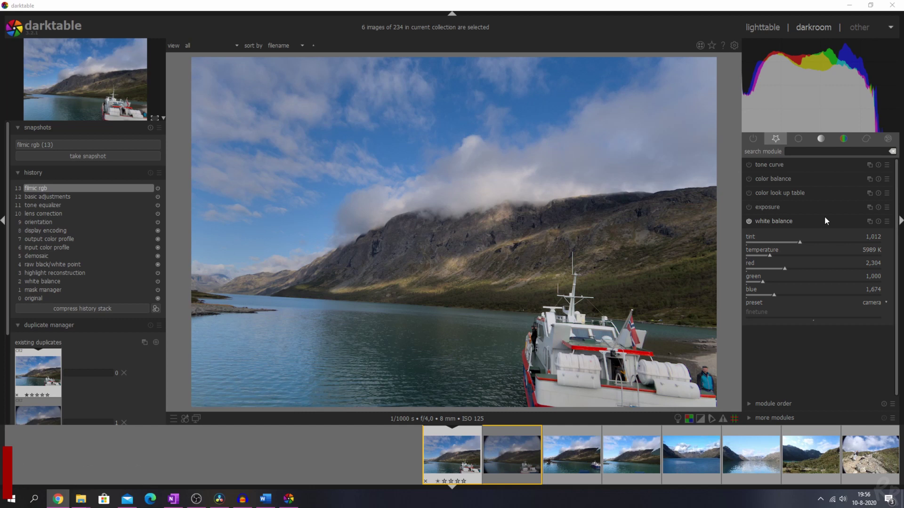
- In lighttable, expand the styles module and request removing Backyard, then dismiss the confirmation
{"action": "left_click", "coordinate": [185, 419]}
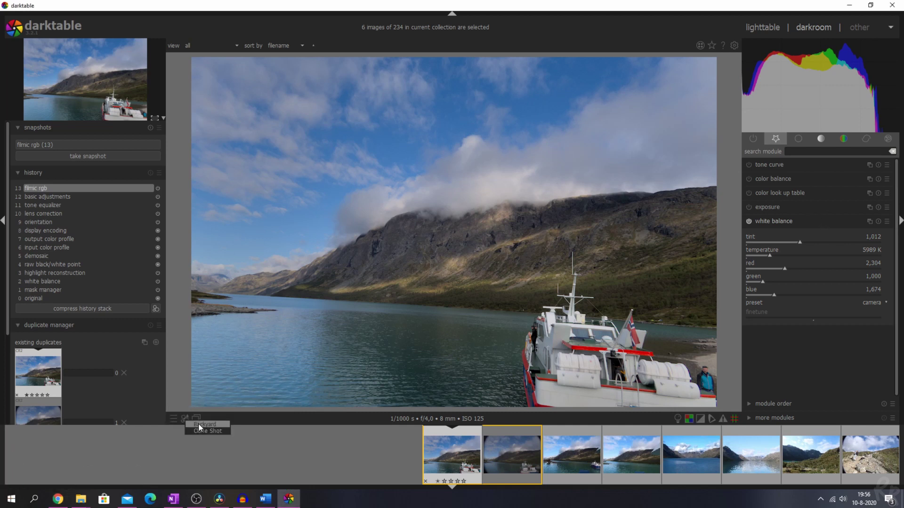
{"action": "left_click", "coordinate": [765, 27]}
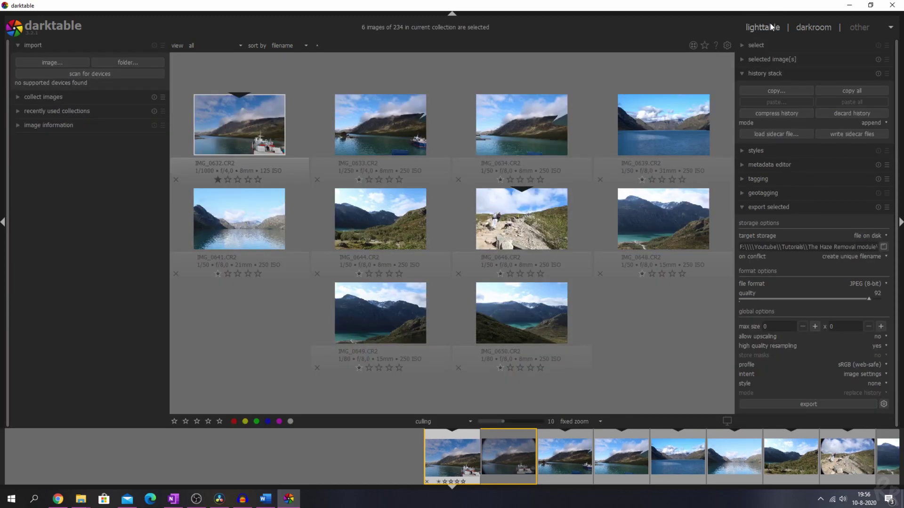
{"action": "left_click", "coordinate": [745, 71]}
{"action": "left_click", "coordinate": [745, 89]}
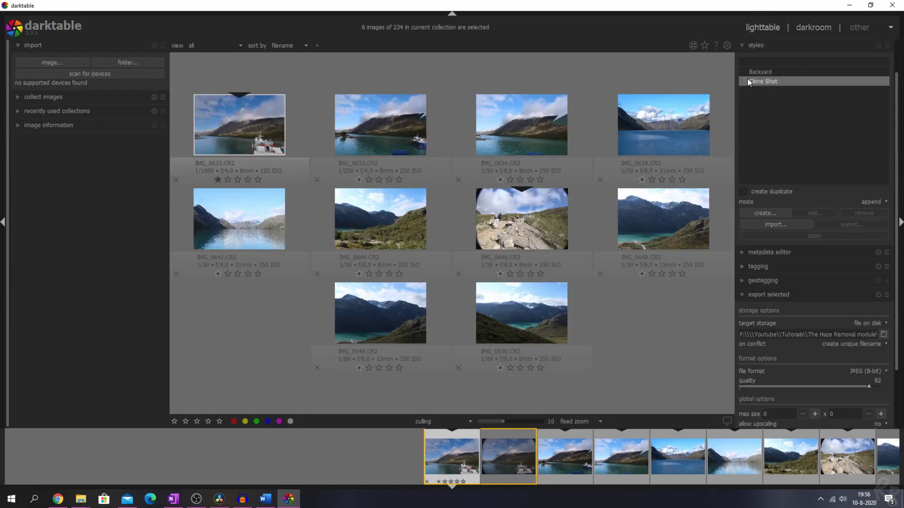
{"action": "left_click", "coordinate": [759, 73]}
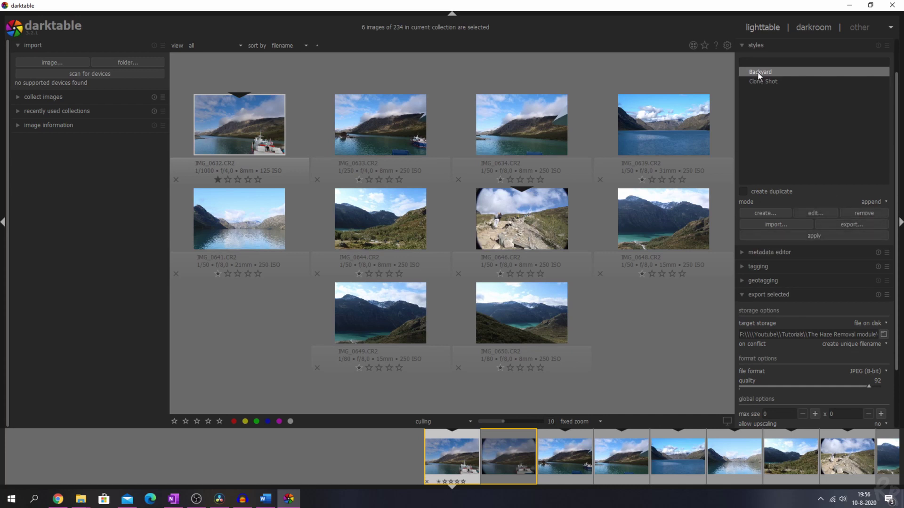
{"action": "left_click", "coordinate": [866, 213]}
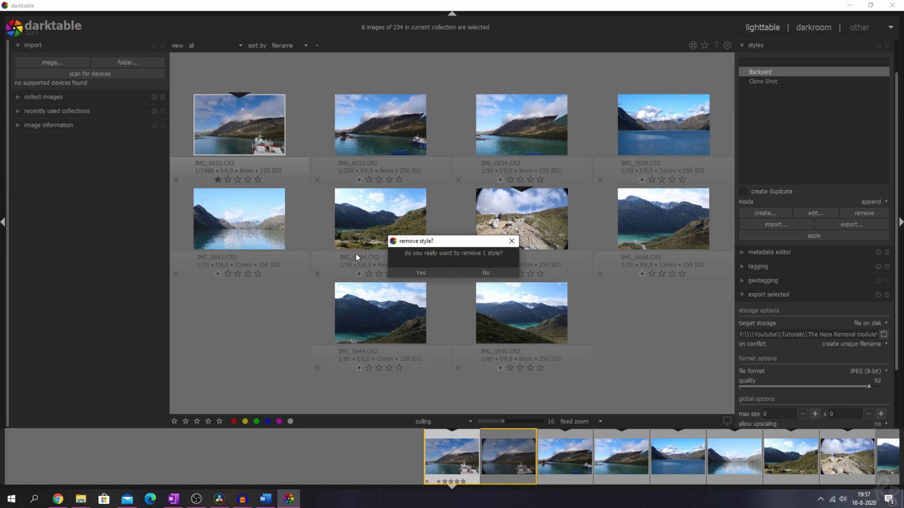
{"action": "left_click", "coordinate": [513, 242]}
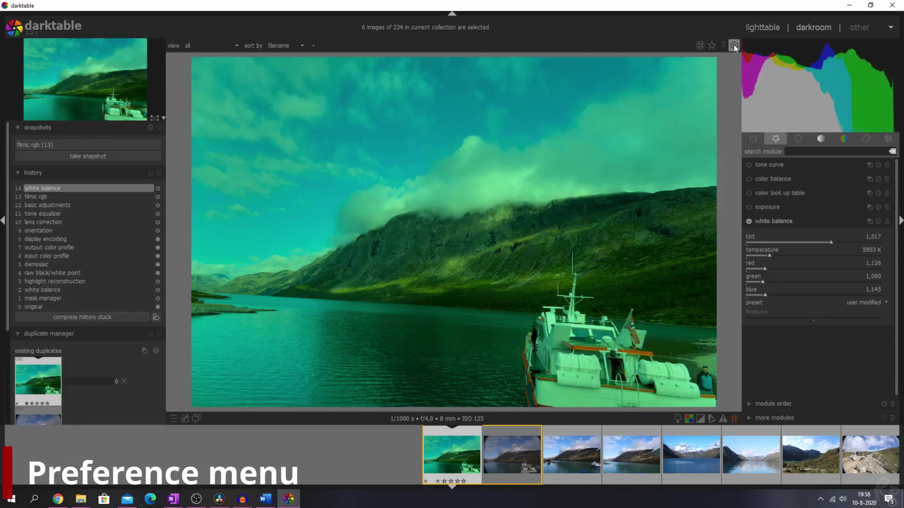
- Browse the preferences pages: shortcuts, general, import, lighttable, map and slideshow, and processing
{"action": "left_click", "coordinate": [734, 46]}
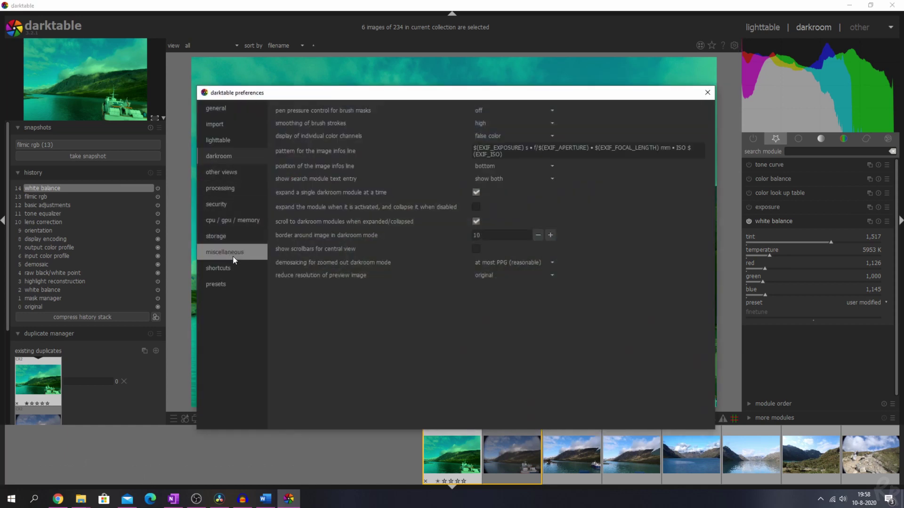
{"action": "left_click", "coordinate": [222, 269]}
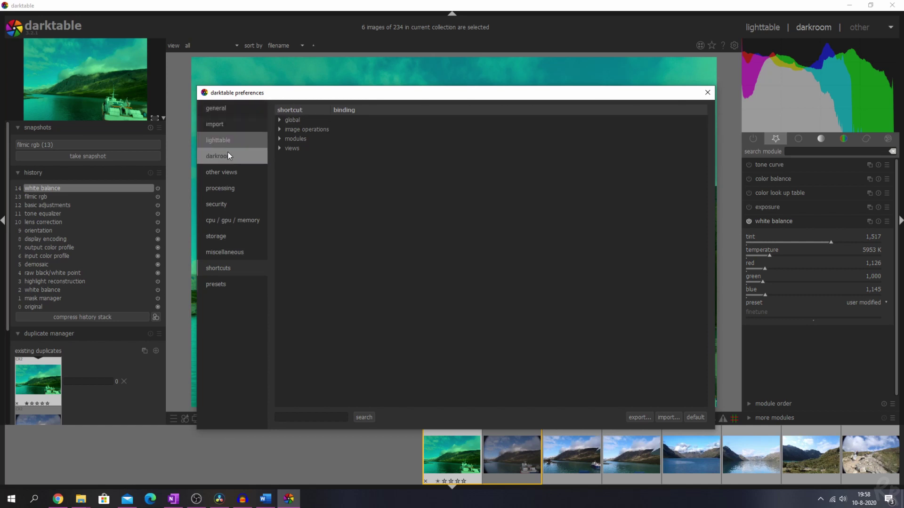
{"action": "left_click", "coordinate": [228, 108]}
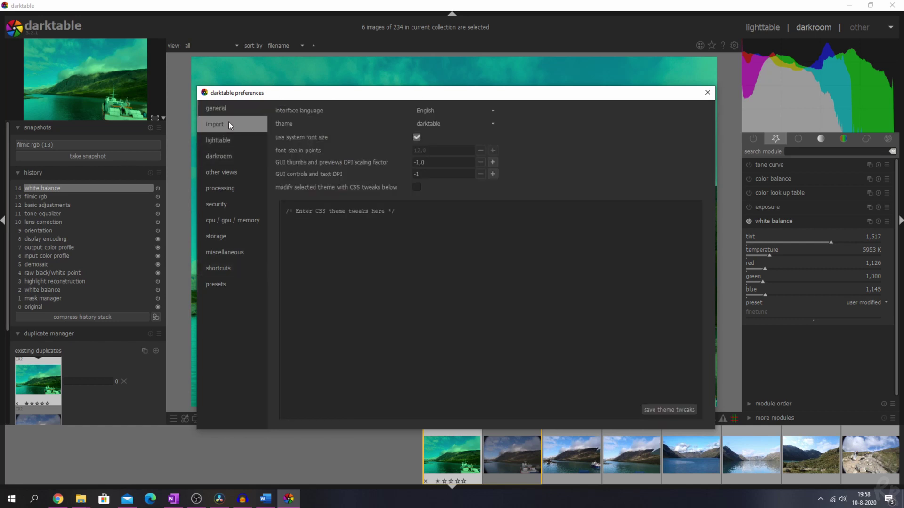
{"action": "left_click", "coordinate": [229, 123]}
{"action": "left_click", "coordinate": [225, 140]}
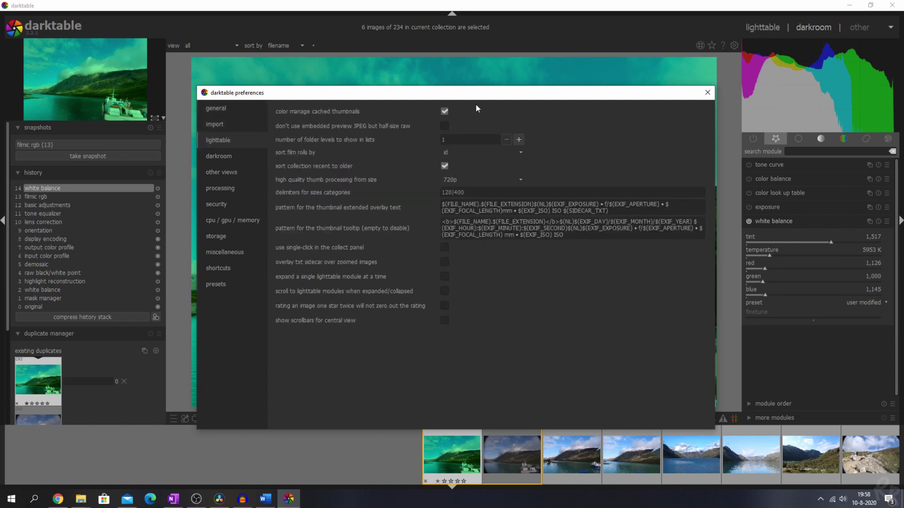
{"action": "left_click", "coordinate": [231, 156]}
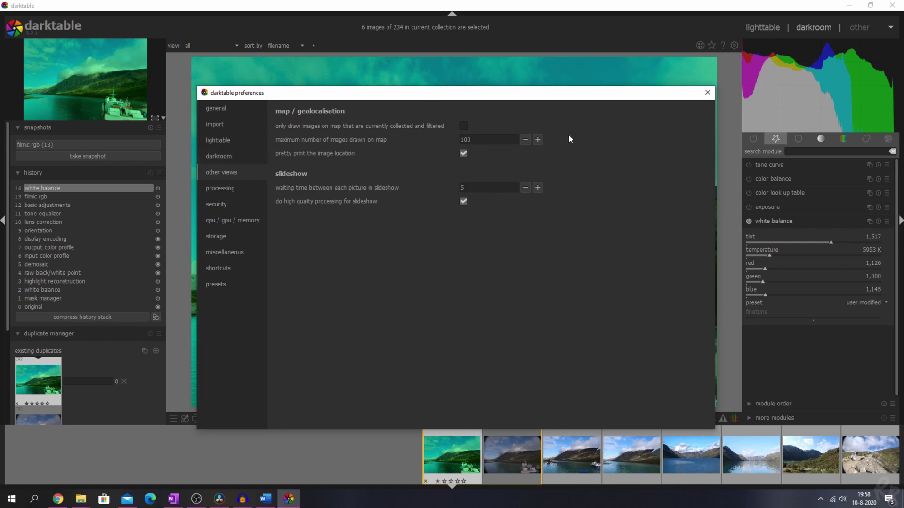
{"action": "left_click", "coordinate": [222, 191]}
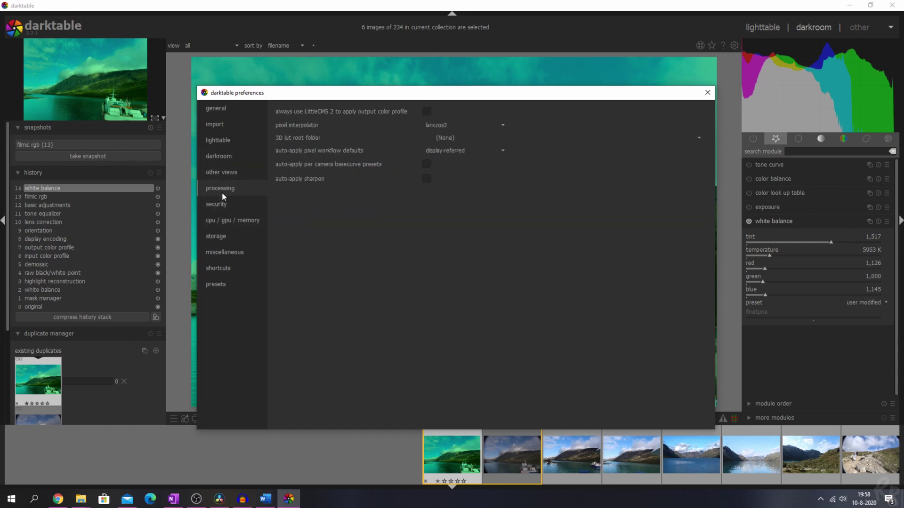
- Close preferences and switch to the tethering view
{"action": "key", "text": "Escape"}
{"action": "left_click", "coordinate": [883, 28]}
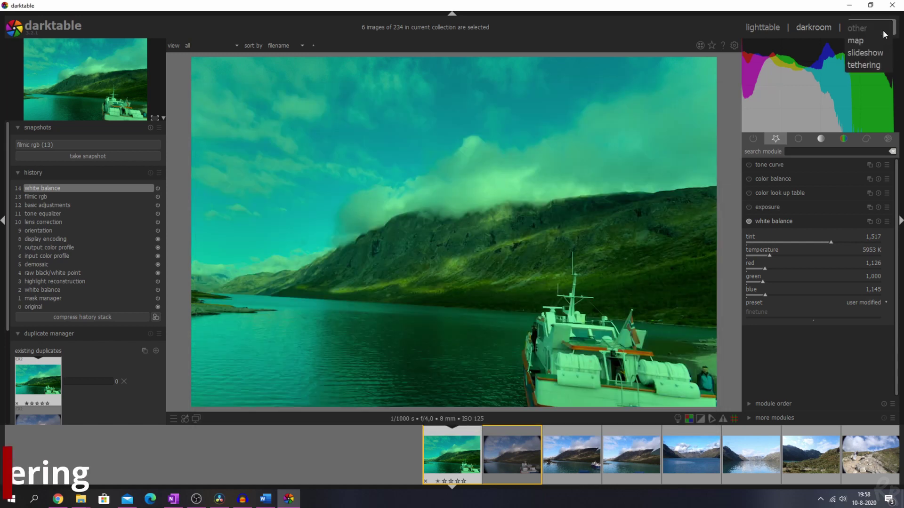
{"action": "left_click", "coordinate": [864, 67]}
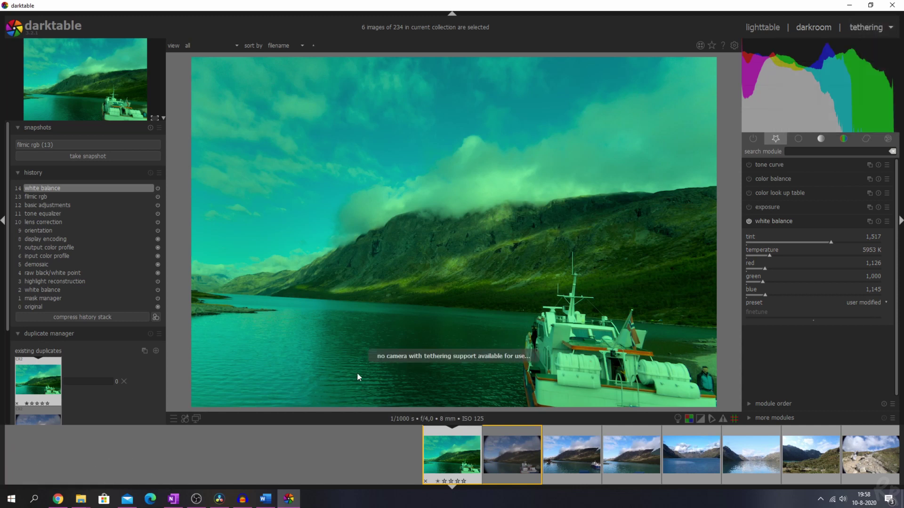